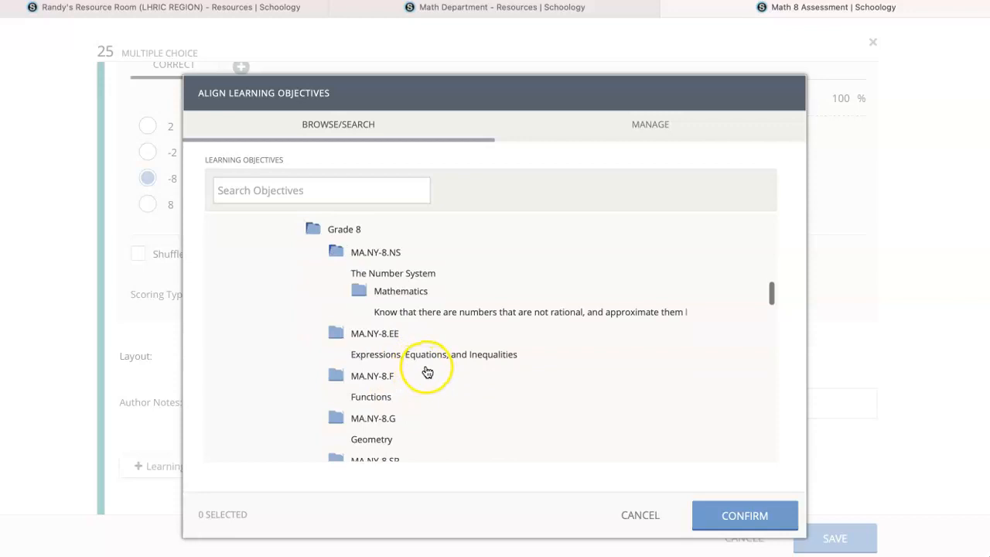
# Examine the MATH 8 Standards in the Resource Room (LHRIC REGION) group's custom learning objectives
pyautogui.scroll(10, 429, 367)
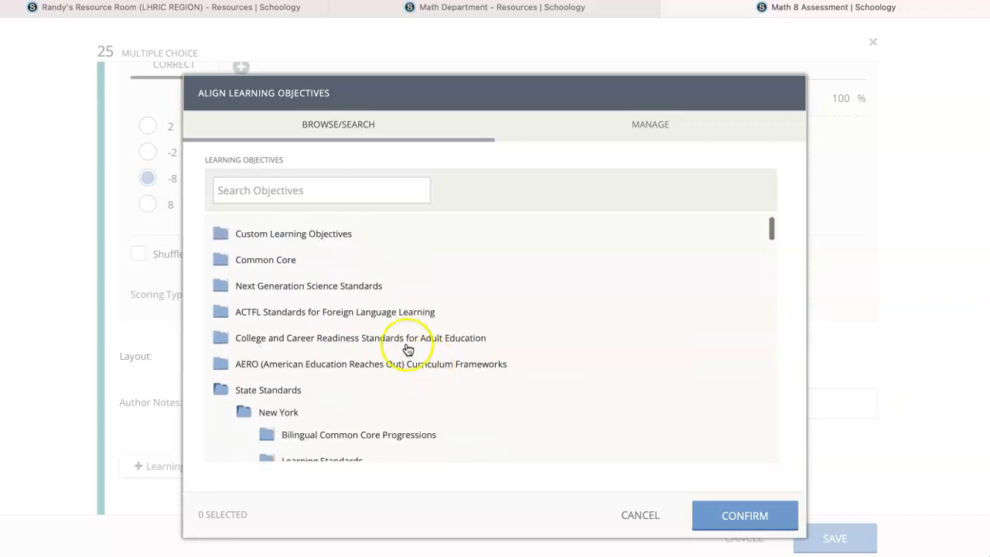
pyautogui.click(269, 396)
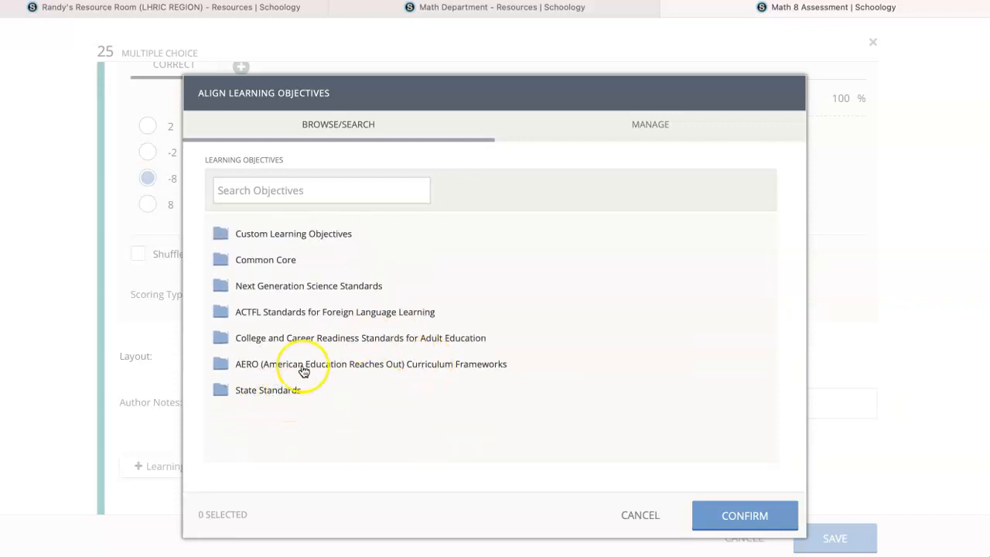
pyautogui.click(310, 238)
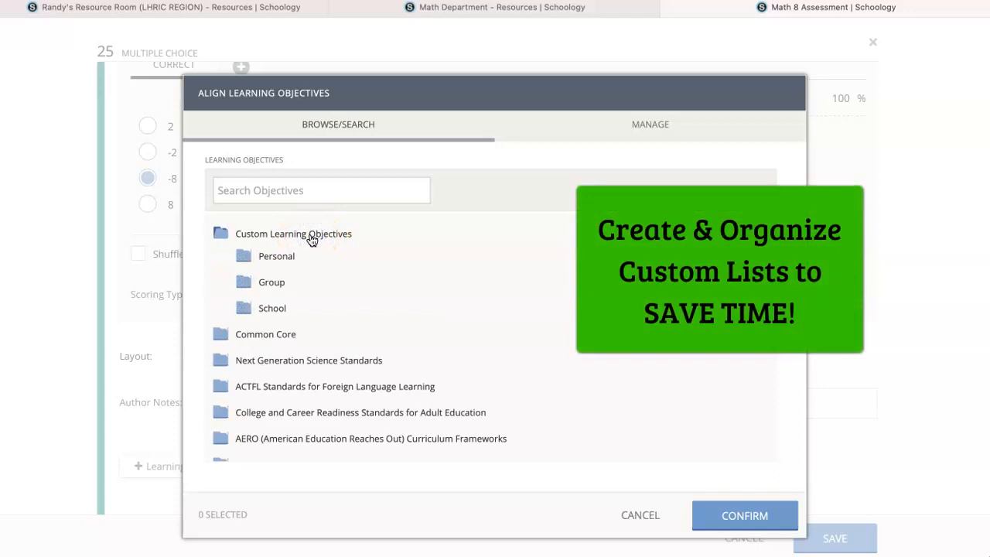
pyautogui.click(270, 283)
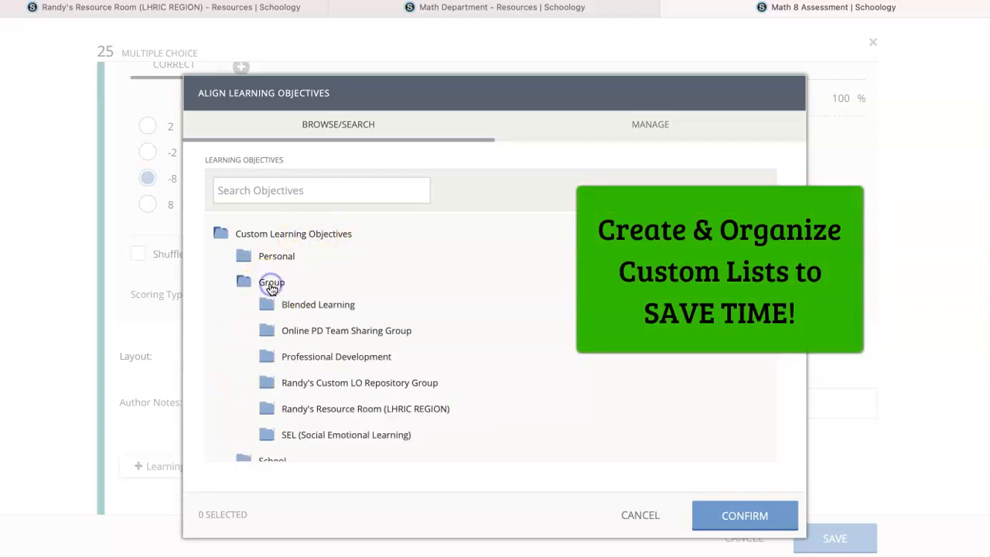
pyautogui.click(355, 410)
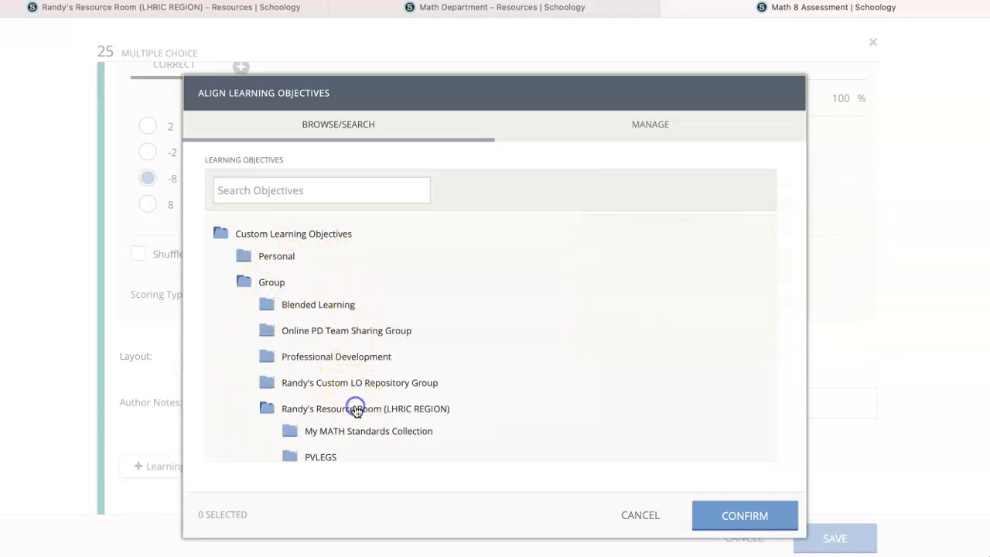
pyautogui.scroll(-3, 353, 411)
pyautogui.click(371, 362)
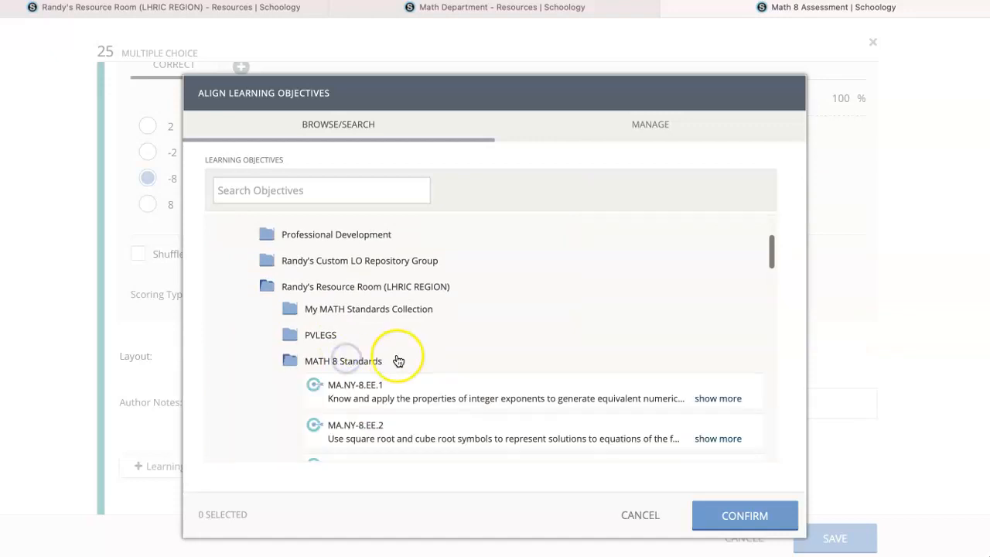
pyautogui.scroll(-4, 397, 358)
pyautogui.scroll(-5, 422, 358)
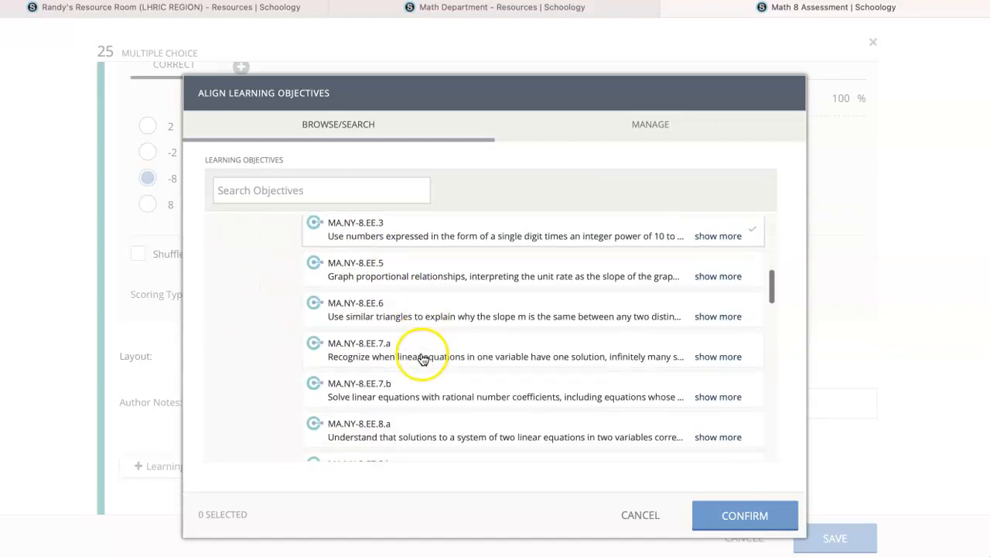
pyautogui.scroll(-3, 415, 358)
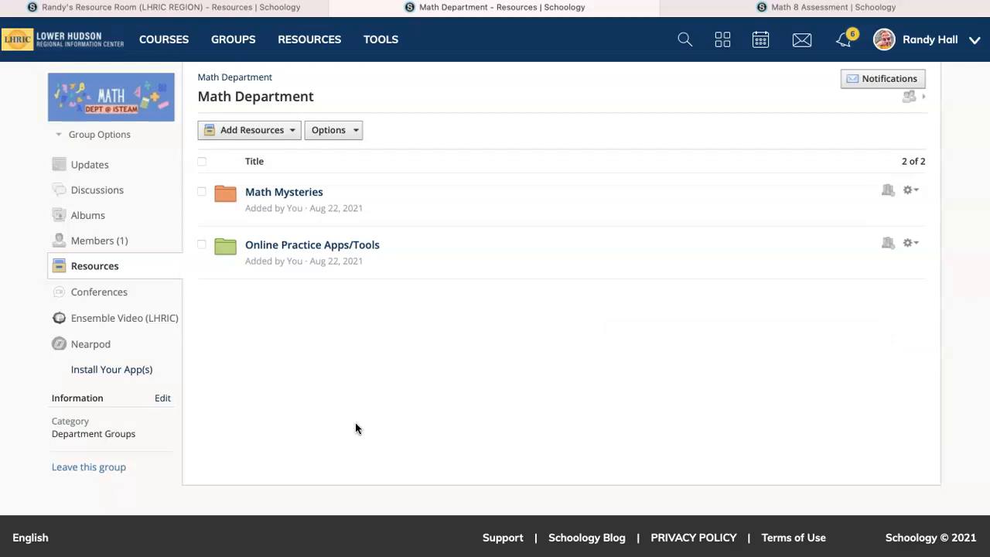
# Enable learning objectives in the Math Department group's resources and open the Learning Objectives folder
pyautogui.click(96, 267)
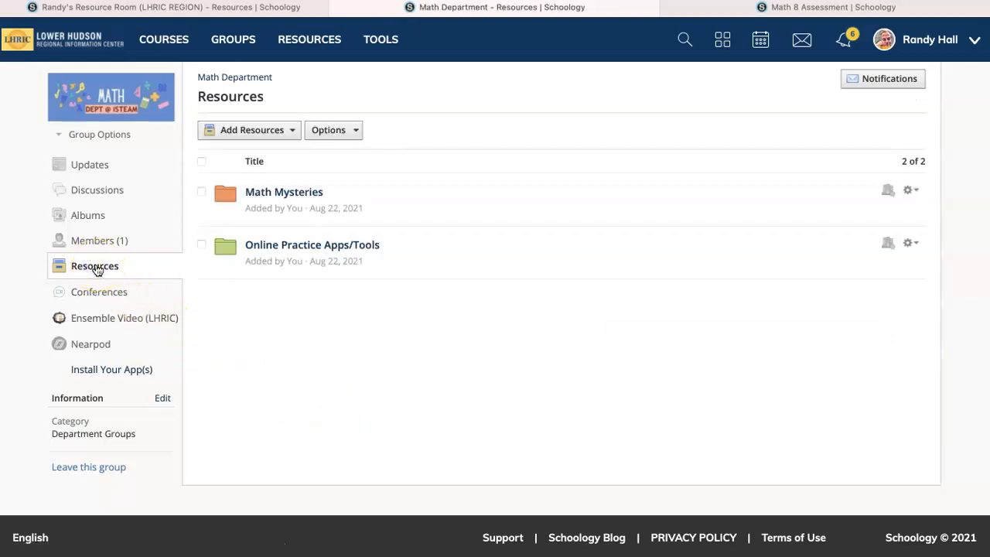
pyautogui.click(349, 131)
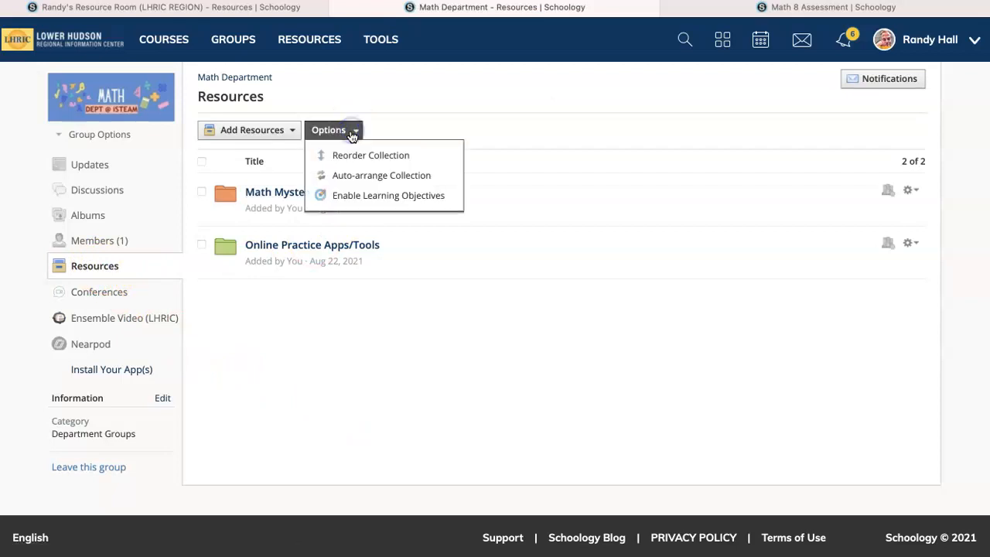
pyautogui.click(395, 199)
pyautogui.click(472, 215)
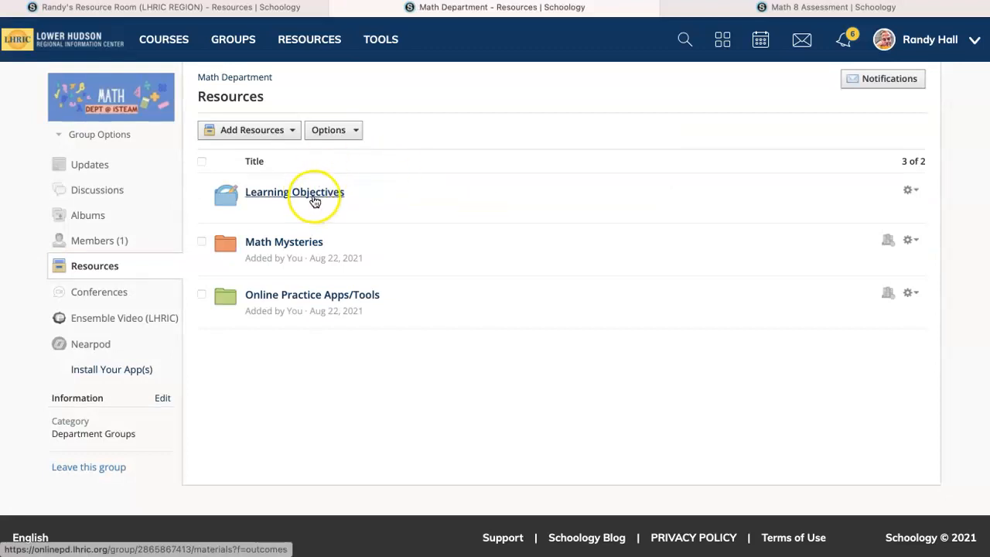
pyautogui.click(314, 195)
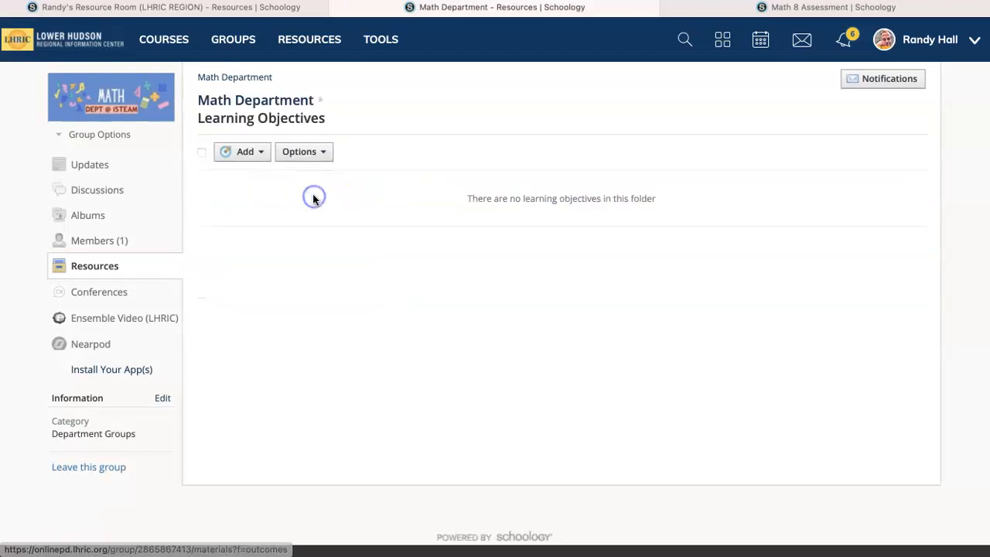
# Start adding existing standards to the empty folder and open the New York state standards
pyautogui.click(260, 155)
pyautogui.click(378, 206)
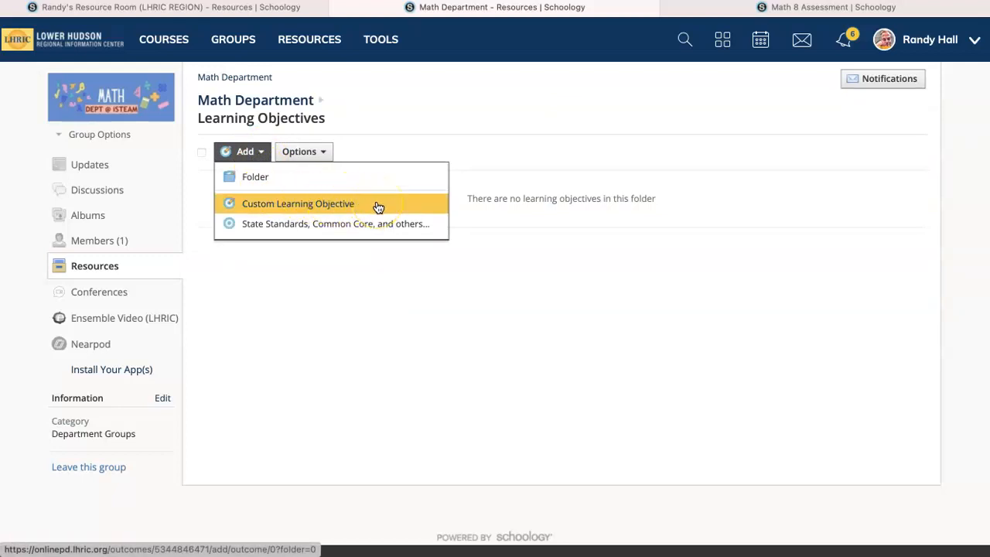
pyautogui.click(325, 227)
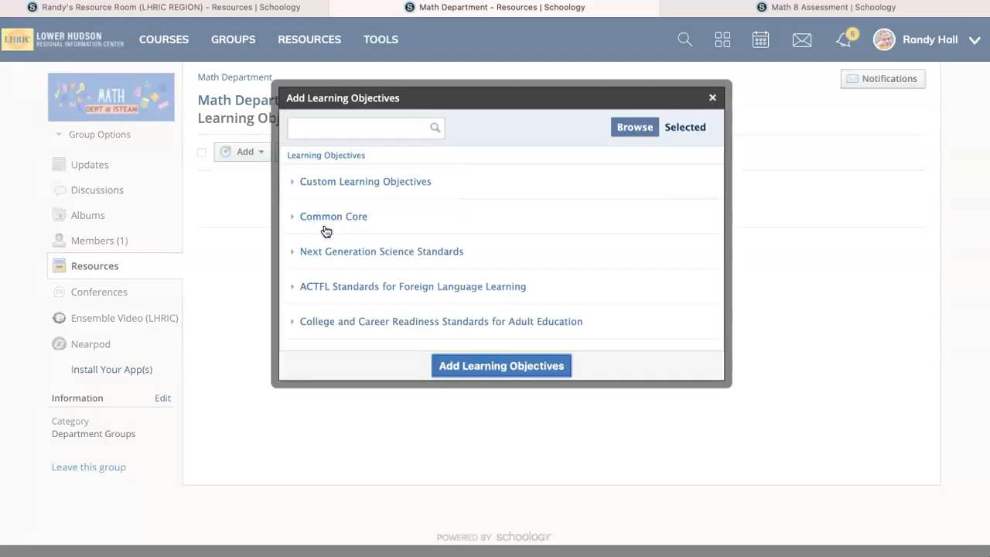
pyautogui.scroll(-3, 395, 209)
pyautogui.click(349, 334)
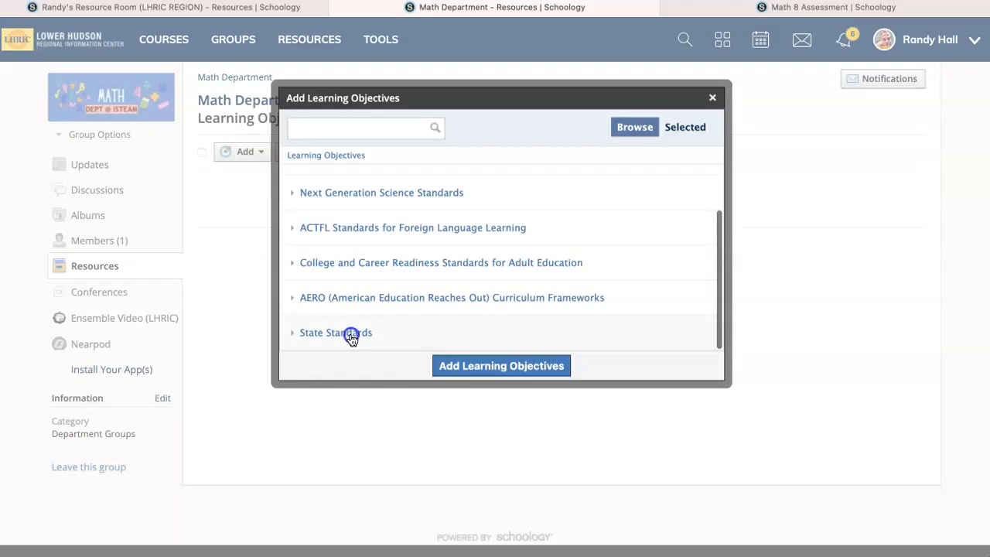
pyautogui.scroll(-2, 372, 312)
pyautogui.scroll(2, 364, 263)
pyautogui.click(325, 181)
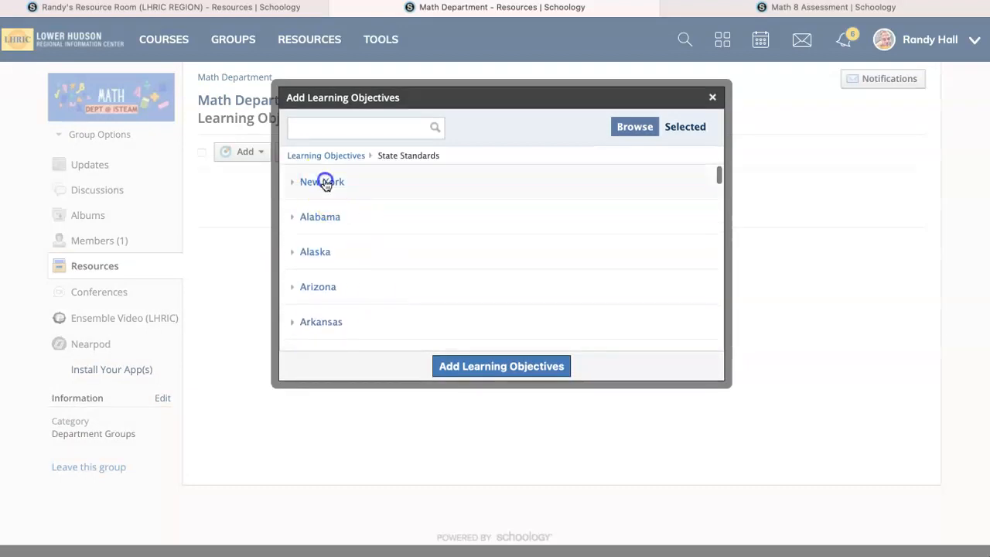
# Open the Grade 8 standards of Mathematics (2017) within New York's Next Generation Learning Standards
pyautogui.scroll(-3, 377, 200)
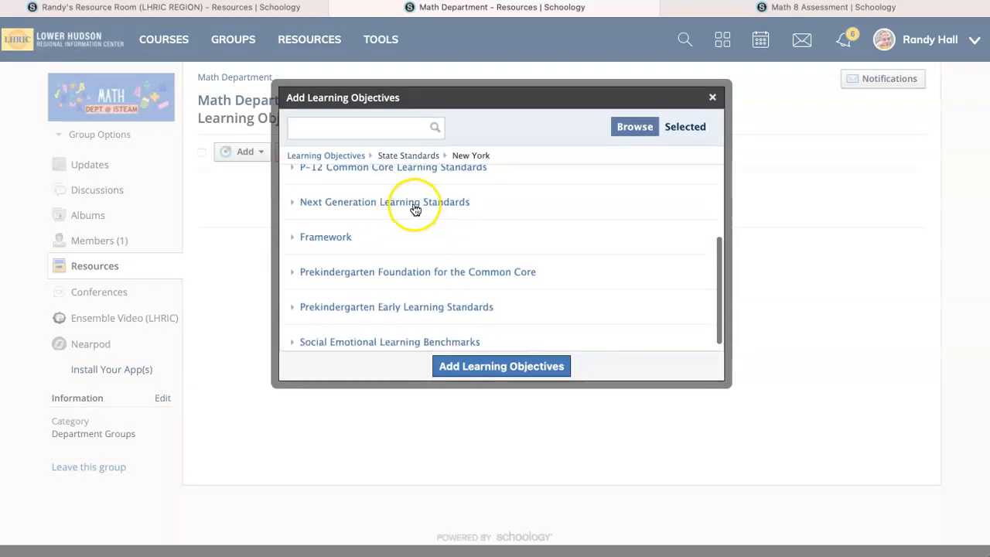
pyautogui.click(415, 206)
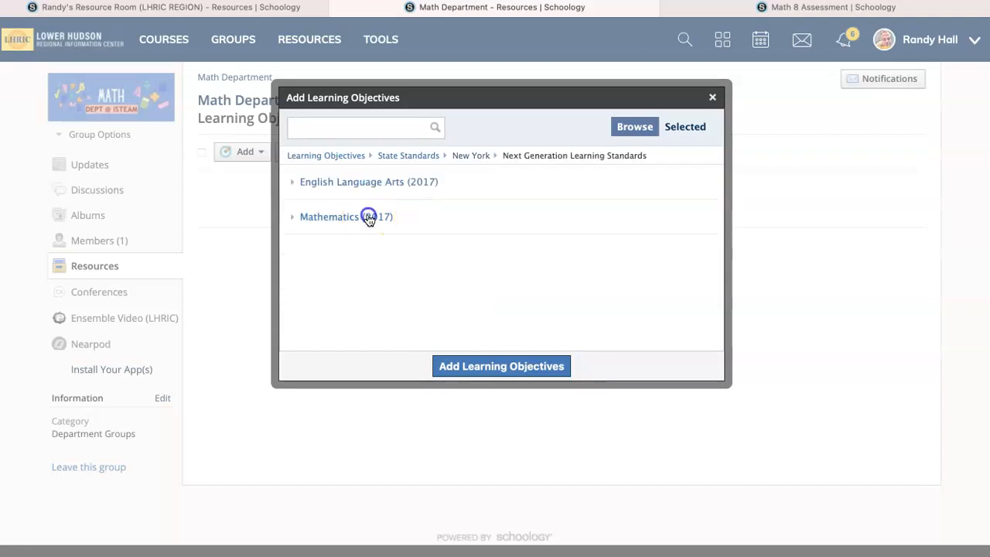
pyautogui.click(368, 219)
pyautogui.scroll(-5, 433, 244)
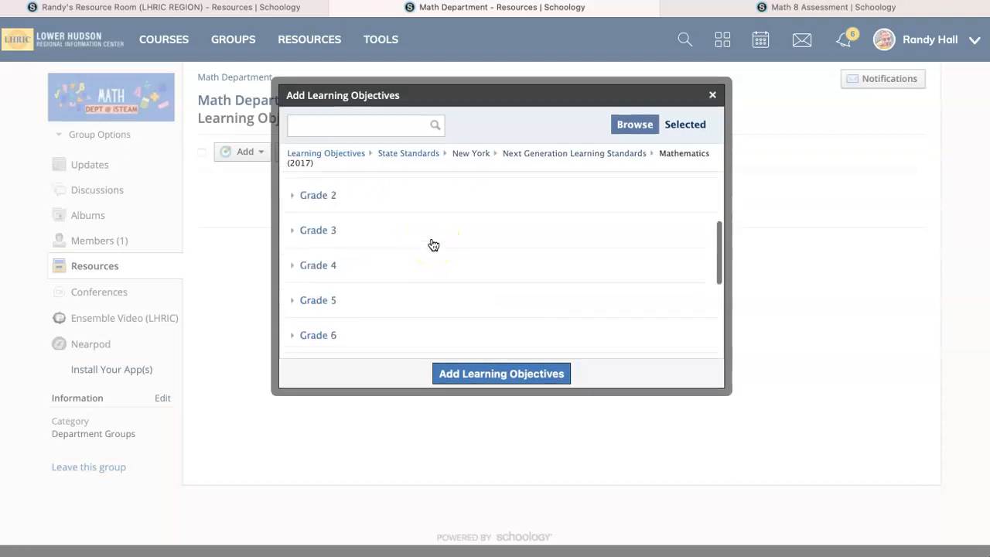
pyautogui.click(331, 220)
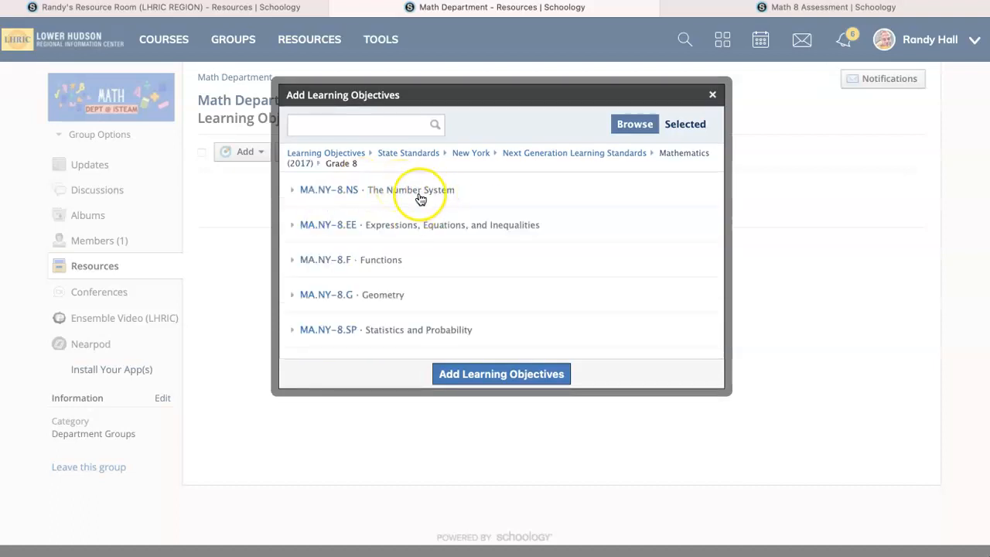
# Select MA.NY-8.NS.1 and MA.NY-8.NS.2 from The Number System standards
pyautogui.click(412, 193)
pyautogui.click(431, 196)
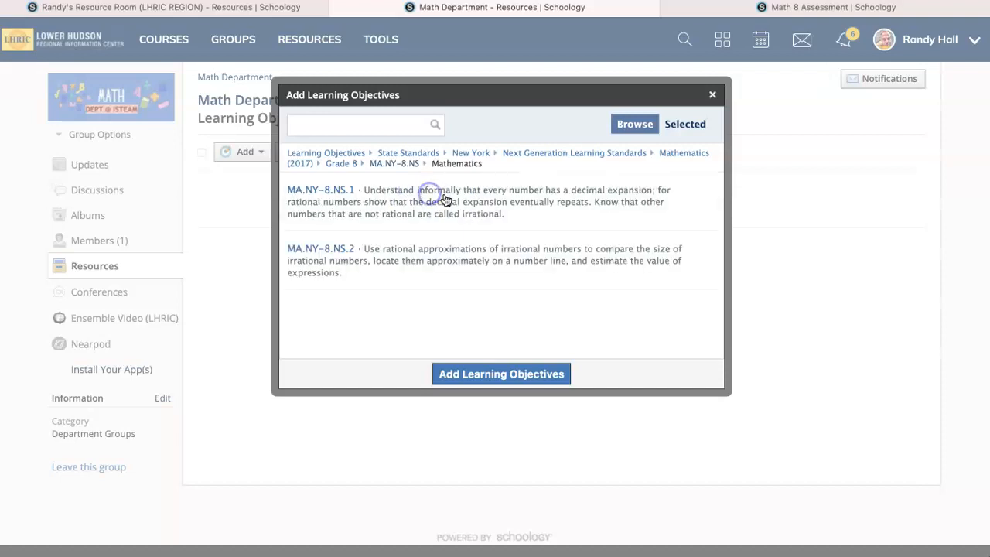
pyautogui.click(432, 199)
pyautogui.click(447, 255)
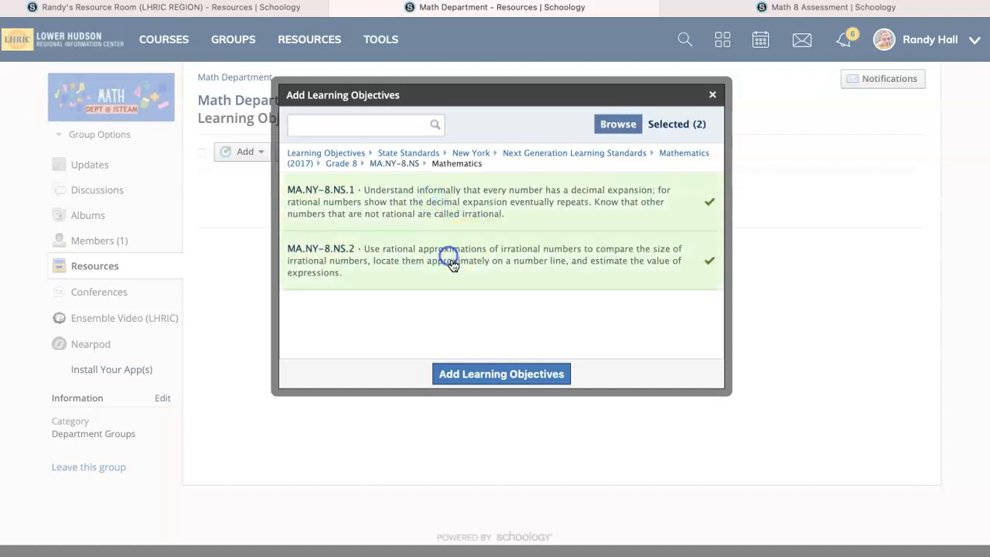
# Select MA.NY-8.EE.1, MA.NY-8.EE.2 and MA.NY-8.EE.3 from the MA.NY-8.EE topic on radicals and integer exponents
pyautogui.click(407, 164)
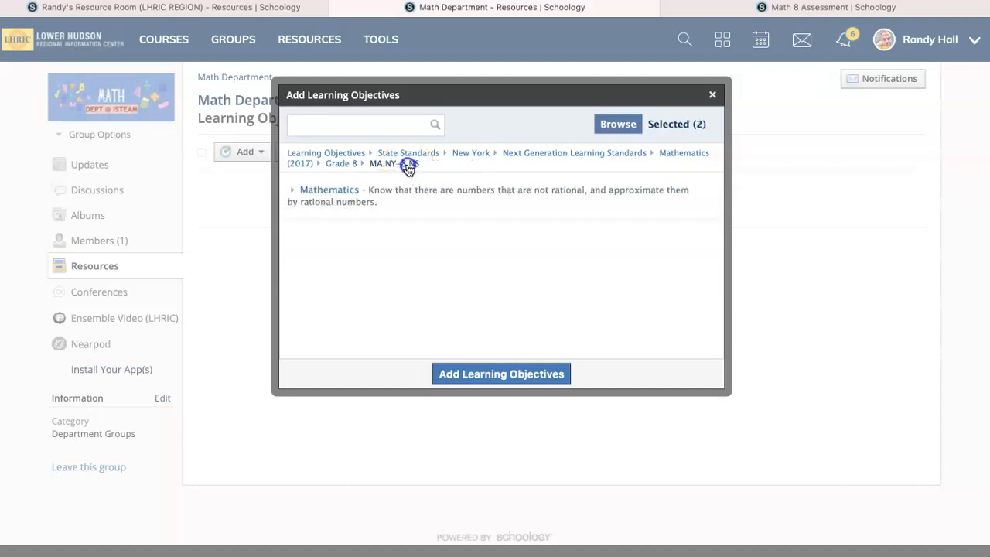
pyautogui.click(337, 163)
pyautogui.click(393, 228)
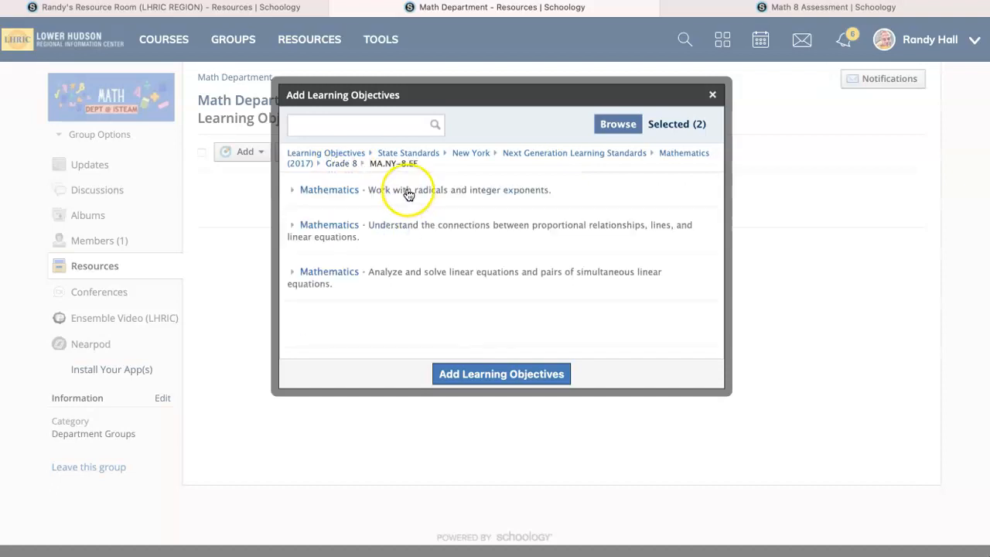
pyautogui.click(409, 194)
pyautogui.click(401, 195)
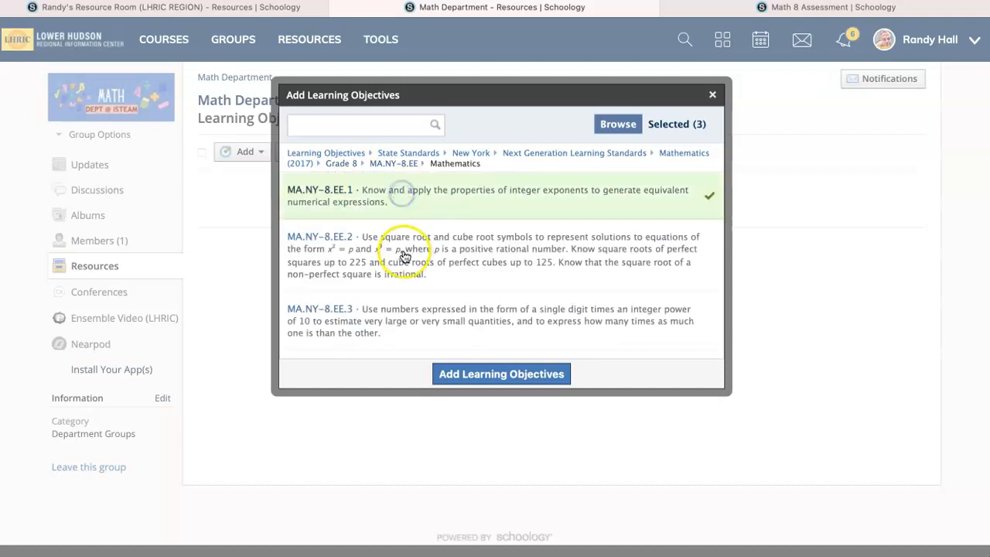
pyautogui.click(406, 246)
pyautogui.click(404, 317)
# Select MA.NY-8.EE.5 and MA.NY-8.EE.6 from the topic on proportional relationships, lines and linear equations
pyautogui.click(404, 164)
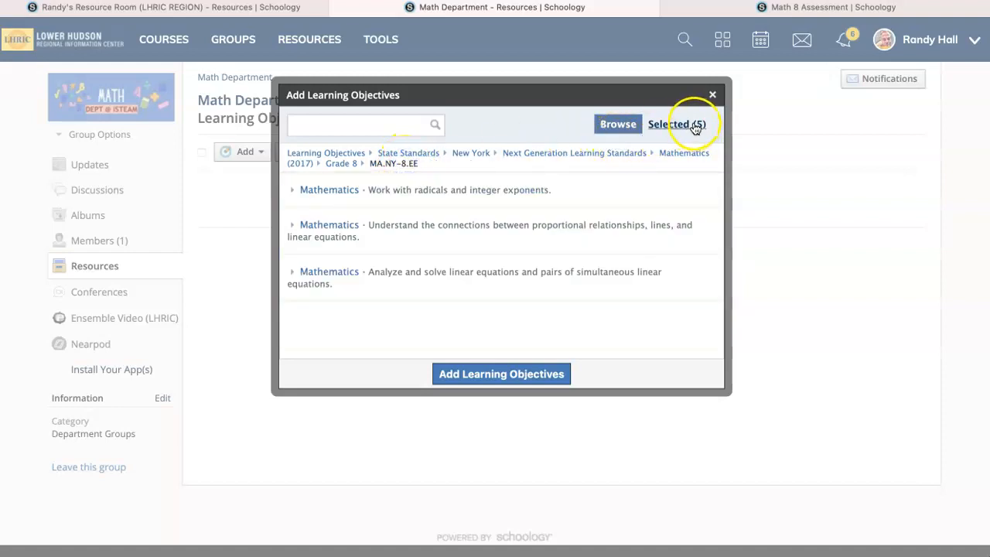
pyautogui.click(438, 230)
pyautogui.click(441, 211)
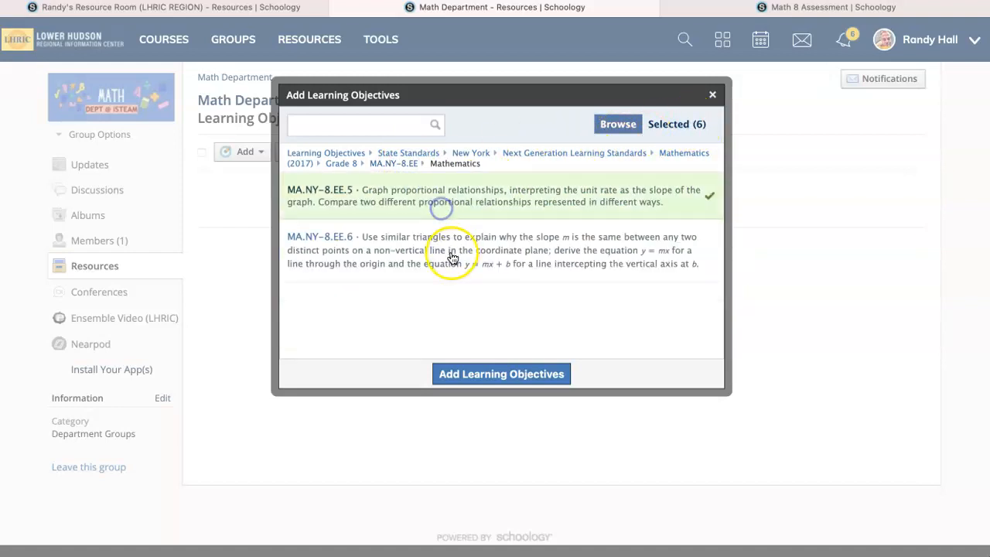
pyautogui.click(451, 250)
# Select MA.NY-8.EE.7.a and MA.NY-8.EE.7.b on solving linear equations in one variable
pyautogui.click(401, 169)
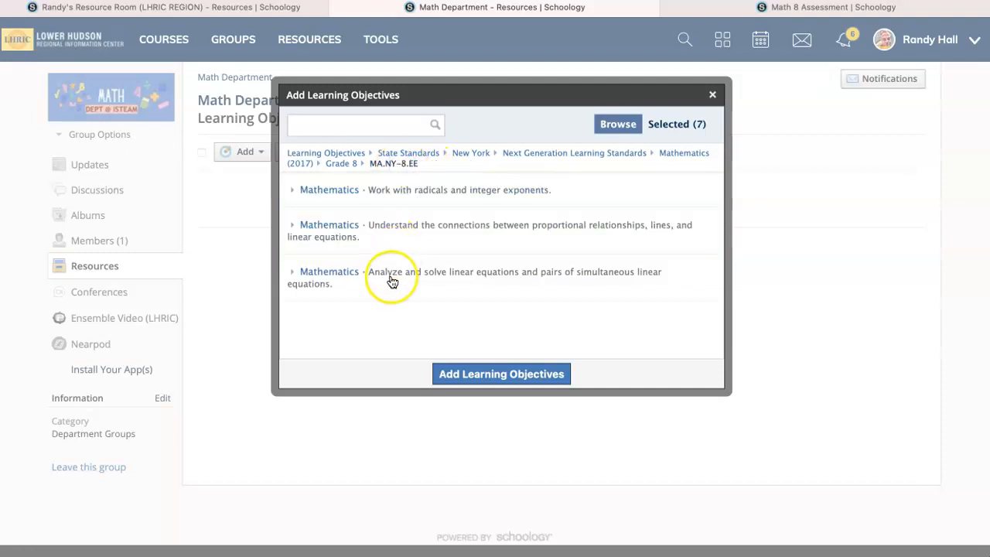
pyautogui.click(389, 278)
pyautogui.click(423, 193)
pyautogui.click(422, 198)
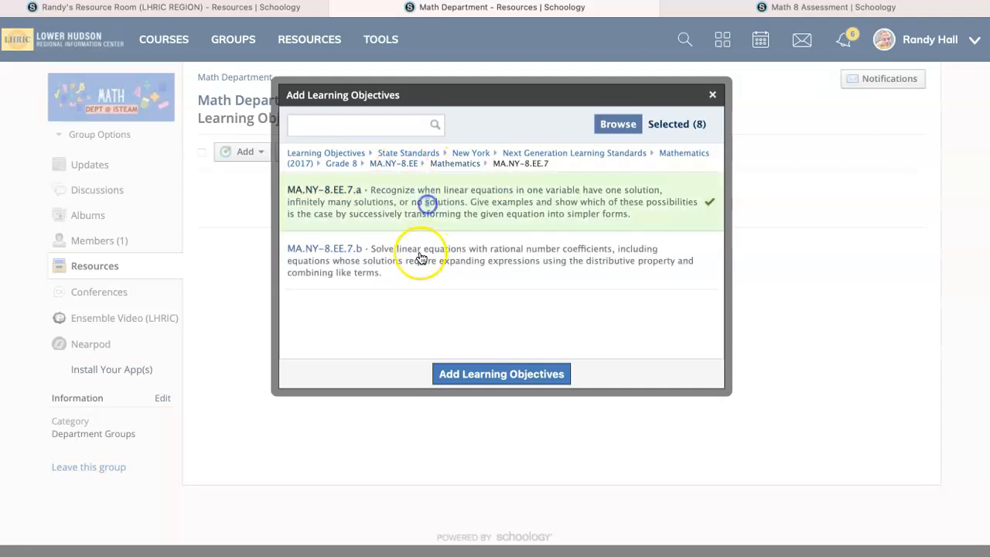
pyautogui.click(420, 255)
# Select MA.NY-8.EE.8.a, MA.NY-8.EE.8.b and MA.NY-8.EE.8.c on pairs of simultaneous linear equations
pyautogui.click(461, 169)
pyautogui.click(408, 231)
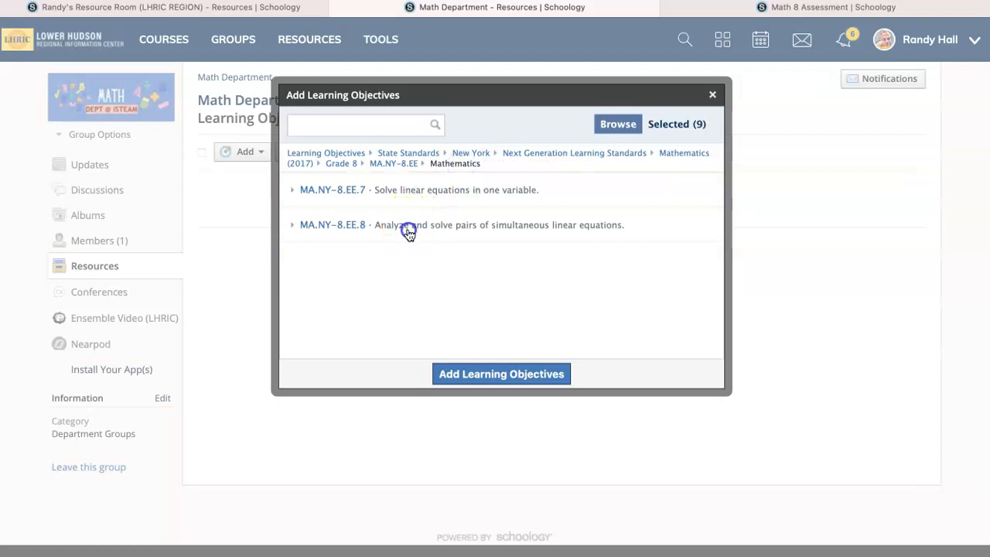
pyautogui.click(423, 210)
pyautogui.click(421, 267)
pyautogui.click(409, 317)
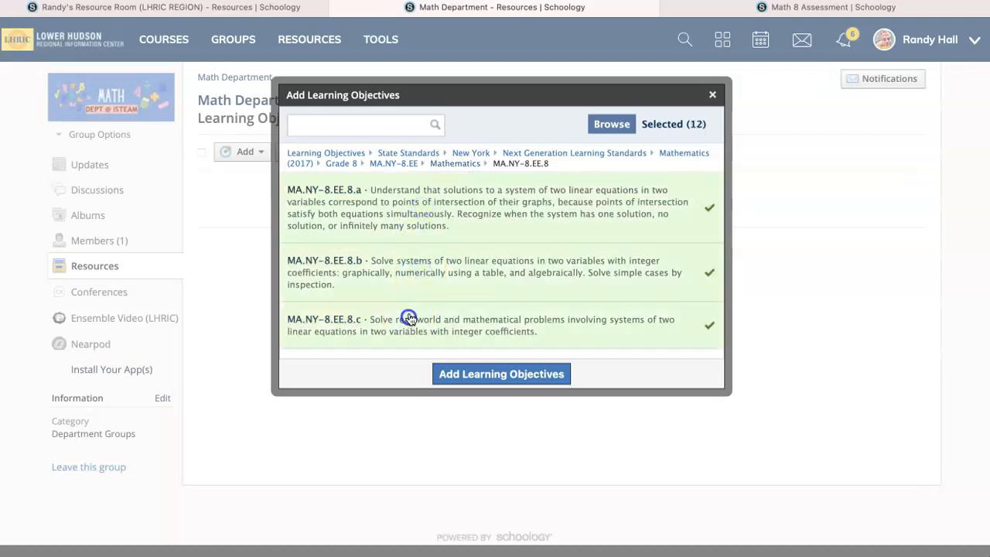
pyautogui.scroll(-2, 428, 239)
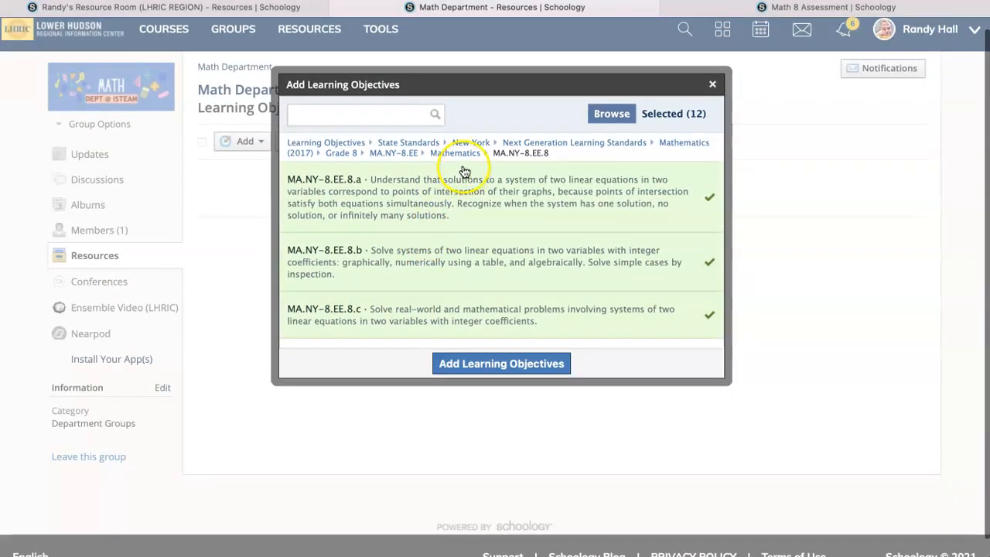
# Check the selections under MA.NY-8.EE.7 and return to the MA.NY-8.EE topic list
pyautogui.click(457, 158)
pyautogui.click(403, 164)
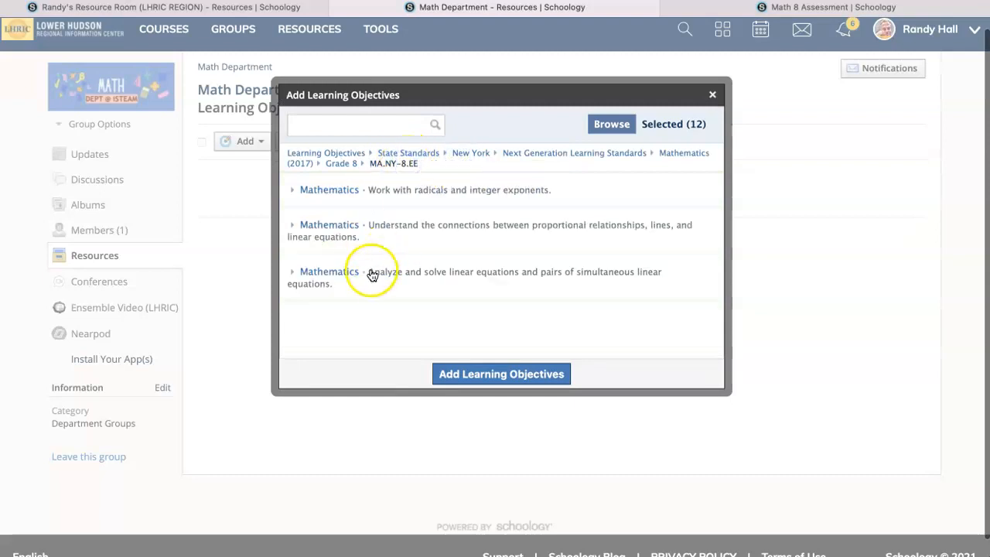
pyautogui.click(372, 272)
pyautogui.click(395, 191)
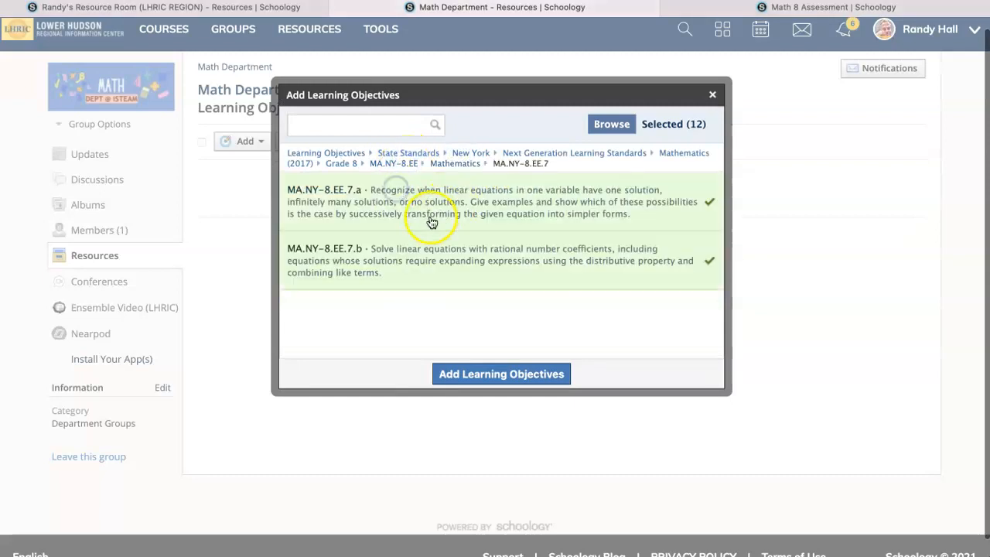
pyautogui.click(451, 164)
pyautogui.click(399, 163)
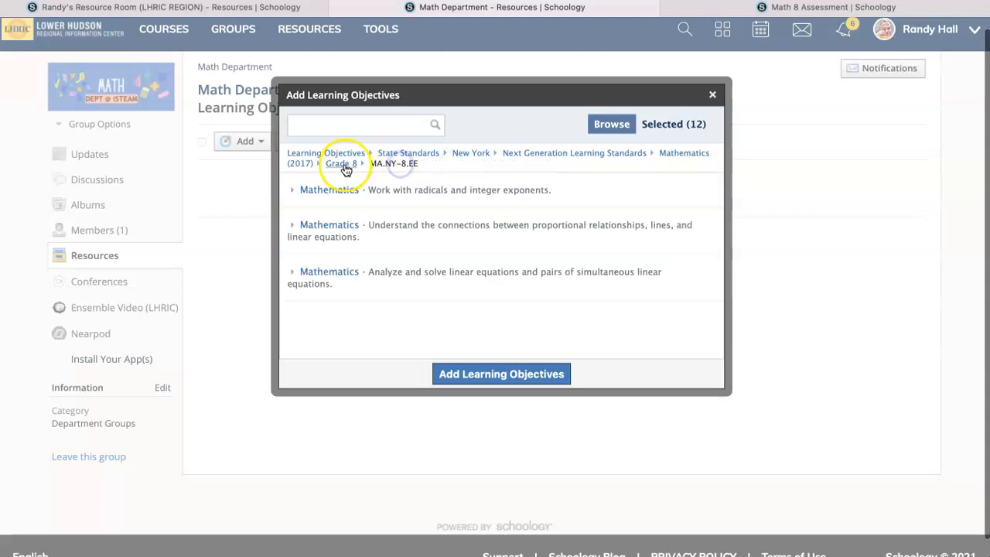
# Select MA.NY-8.F.1, MA.NY-8.F.2 and MA.NY-8.F.3 from the MA.NY-8.F topic on defining, evaluating and comparing functions
pyautogui.click(347, 166)
pyautogui.click(393, 261)
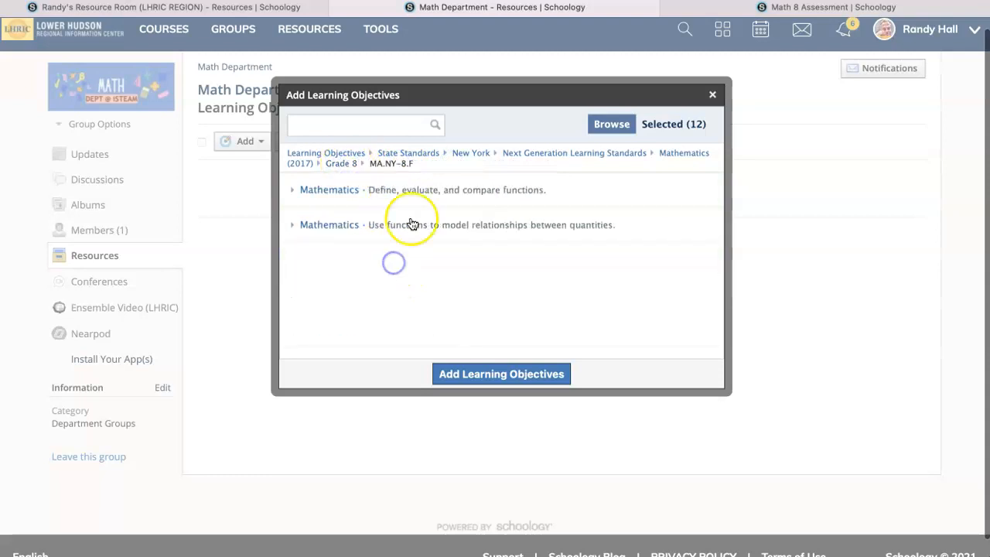
pyautogui.click(414, 189)
pyautogui.click(419, 196)
pyautogui.click(420, 255)
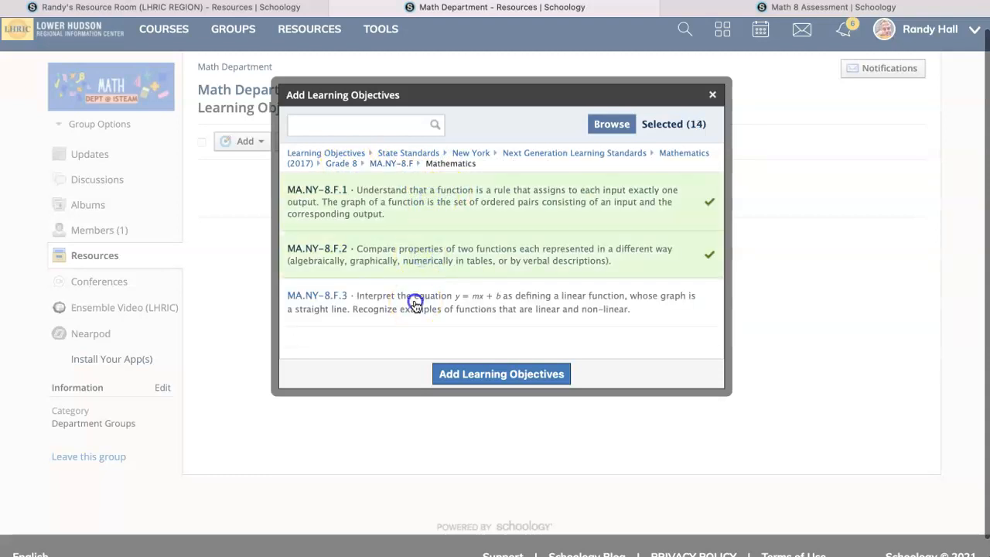
pyautogui.click(415, 304)
pyautogui.scroll(-1, 415, 305)
# Select MA.NY-8.F.4 and MA.NY-8.F.5 from the topic on using functions to model relationships between quantities
pyautogui.click(394, 162)
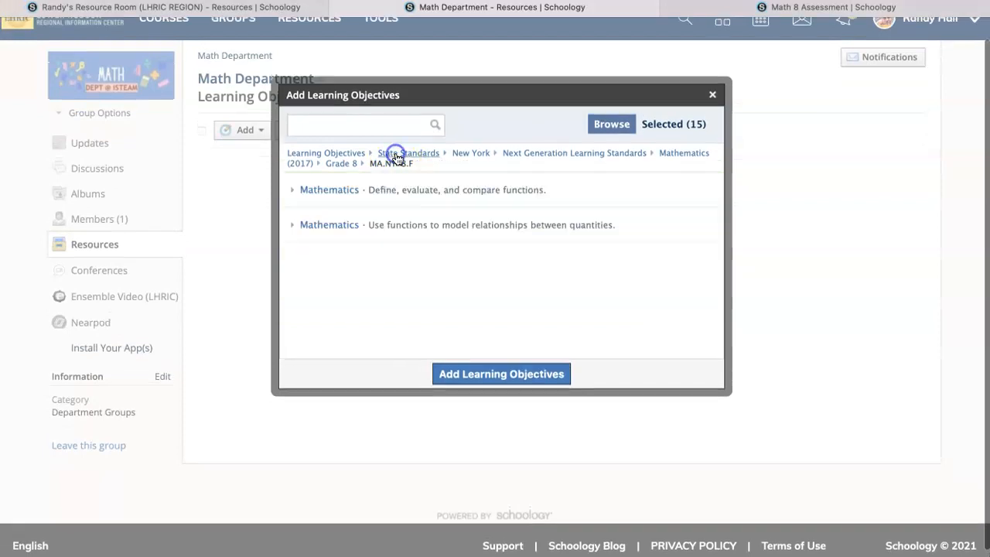
pyautogui.click(401, 225)
pyautogui.click(404, 215)
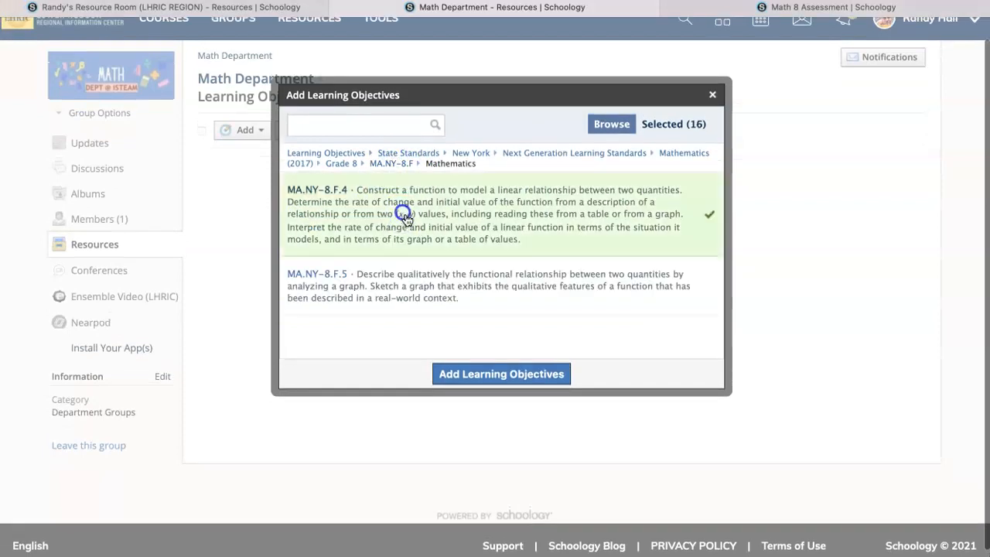
pyautogui.click(400, 277)
# Select MA.NY-8.G.1.a, MA.NY-8.G.1.b and MA.NY-8.G.1.c from the Grade 8 geometry topic on congruence and similarity
pyautogui.click(395, 164)
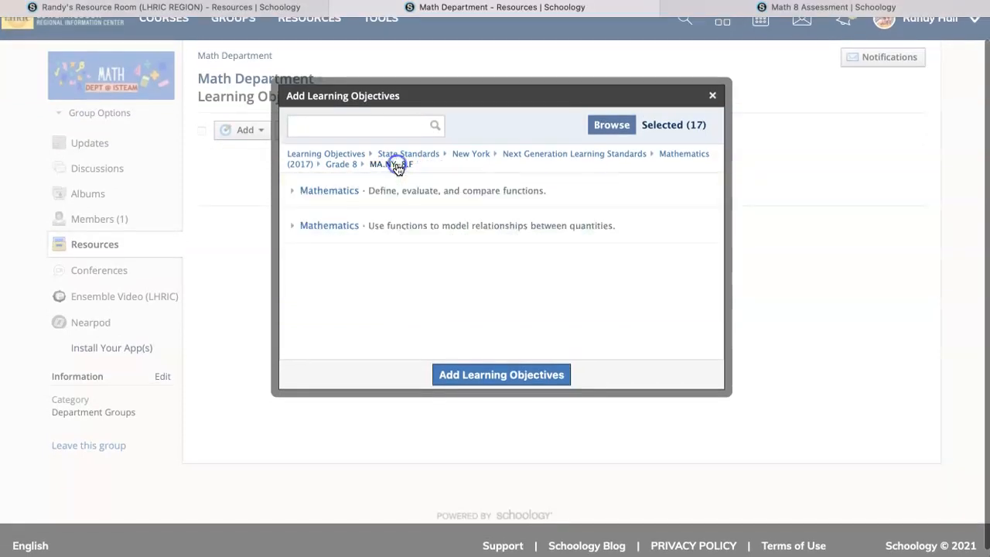
pyautogui.click(341, 164)
pyautogui.click(402, 296)
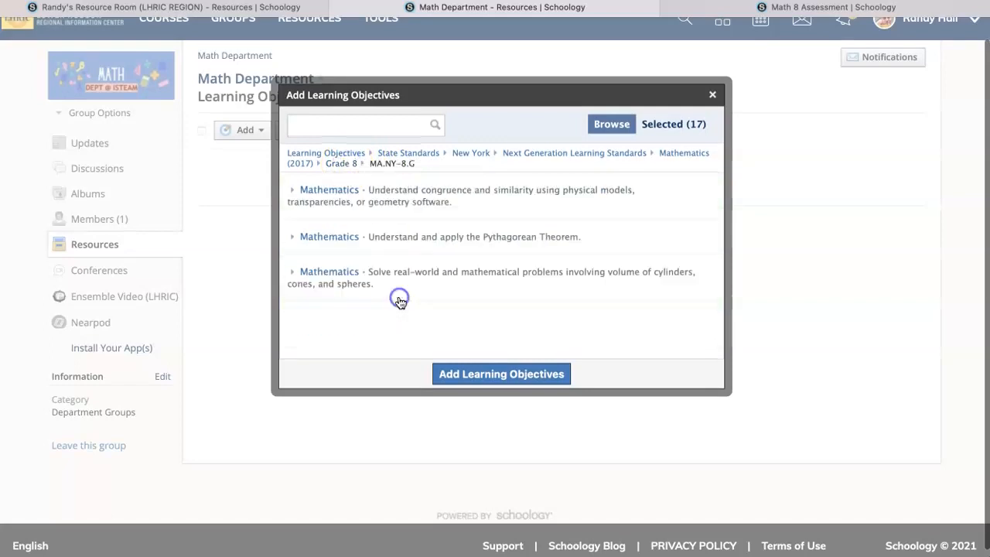
pyautogui.click(426, 197)
pyautogui.click(427, 202)
pyautogui.click(431, 201)
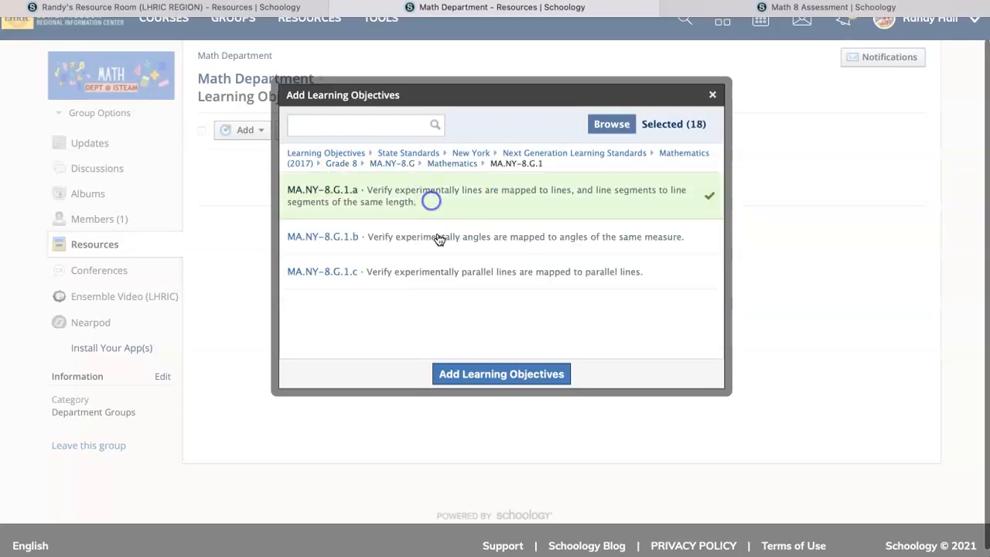
pyautogui.click(439, 239)
pyautogui.click(444, 271)
# Select MA.NY-8.G.2, MA.NY-8.G.3, MA.NY-8.G.4 and MA.NY-8.G.5 from the same congruence and similarity topic
pyautogui.click(448, 164)
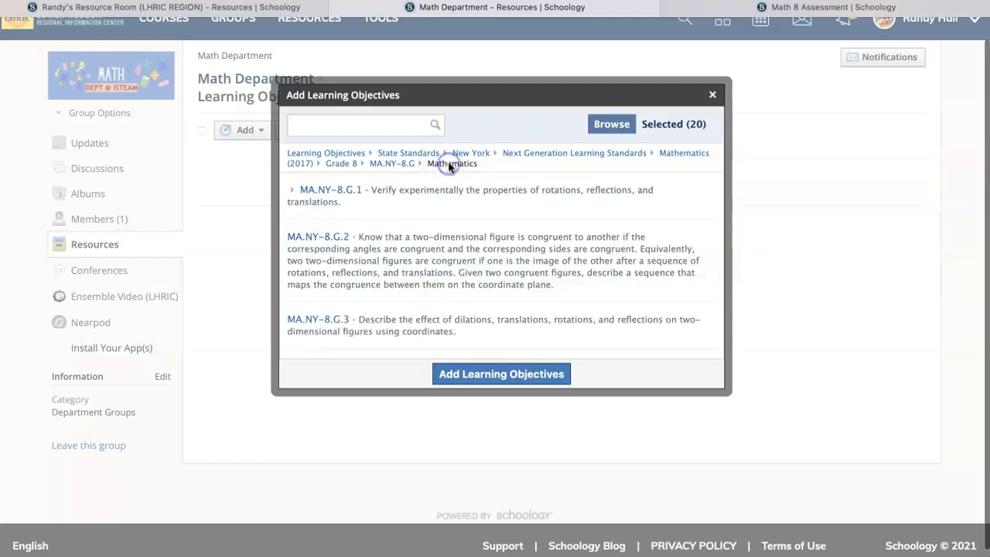
pyautogui.click(423, 253)
pyautogui.click(415, 320)
pyautogui.scroll(-5, 420, 311)
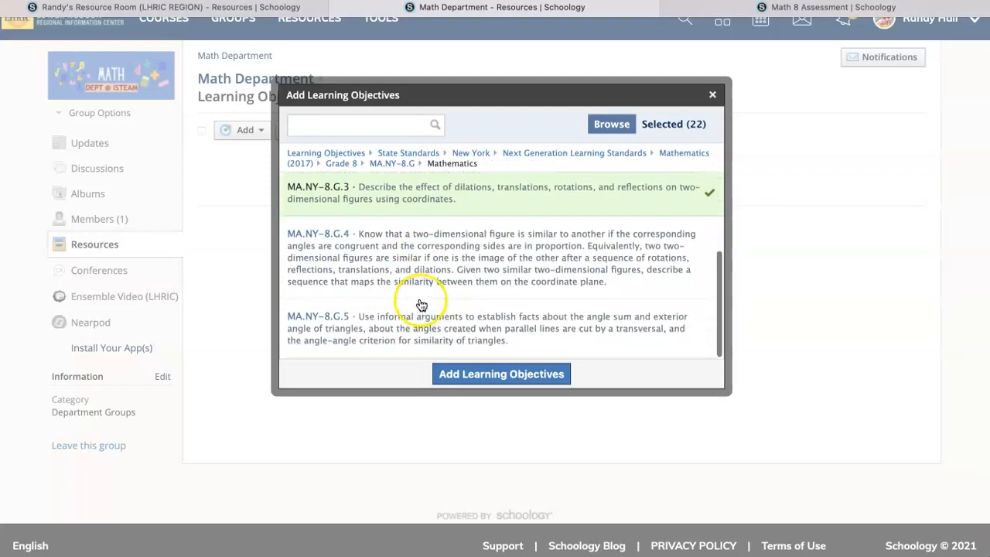
pyautogui.click(423, 256)
pyautogui.click(423, 325)
pyautogui.scroll(5, 424, 305)
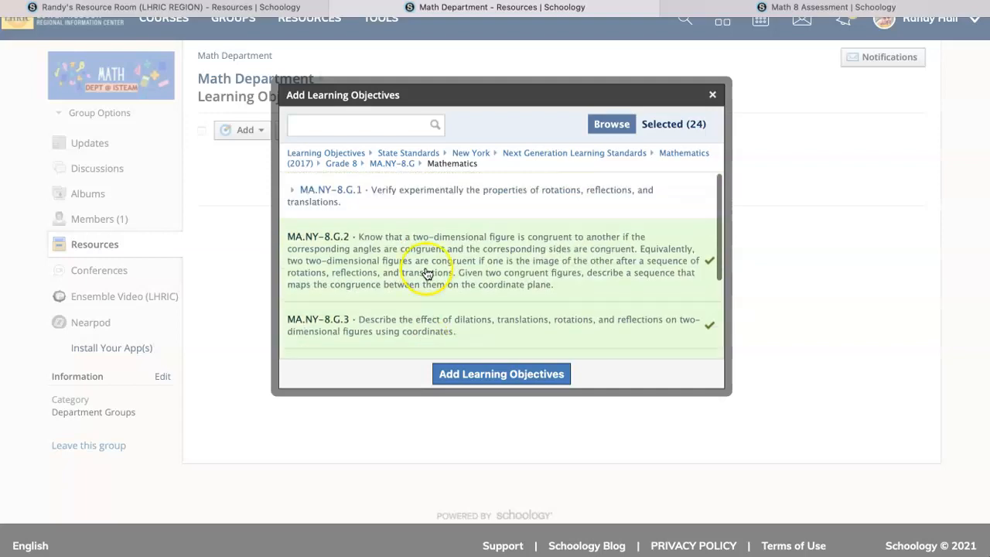
# Select MA.NY-8.G.9 from the MA.NY-8.G topic on the volume of cylinders, cones and spheres
pyautogui.click(392, 164)
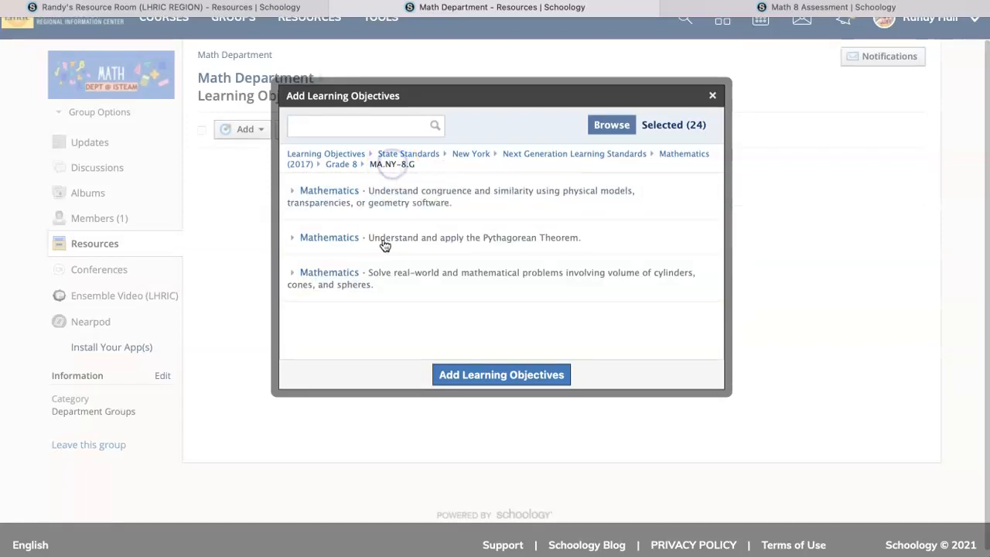
pyautogui.click(369, 274)
pyautogui.click(401, 203)
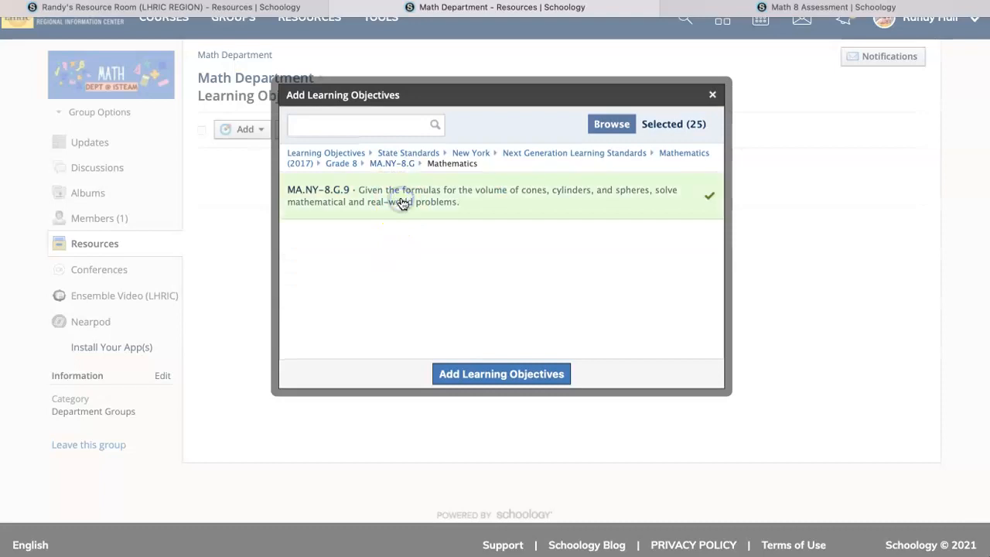
# Select MA.NY-8.SP.1, MA.NY-8.SP.2 and MA.NY-8.SP.3 from the Grade 8 topic on patterns of association in bivariate data
pyautogui.click(394, 164)
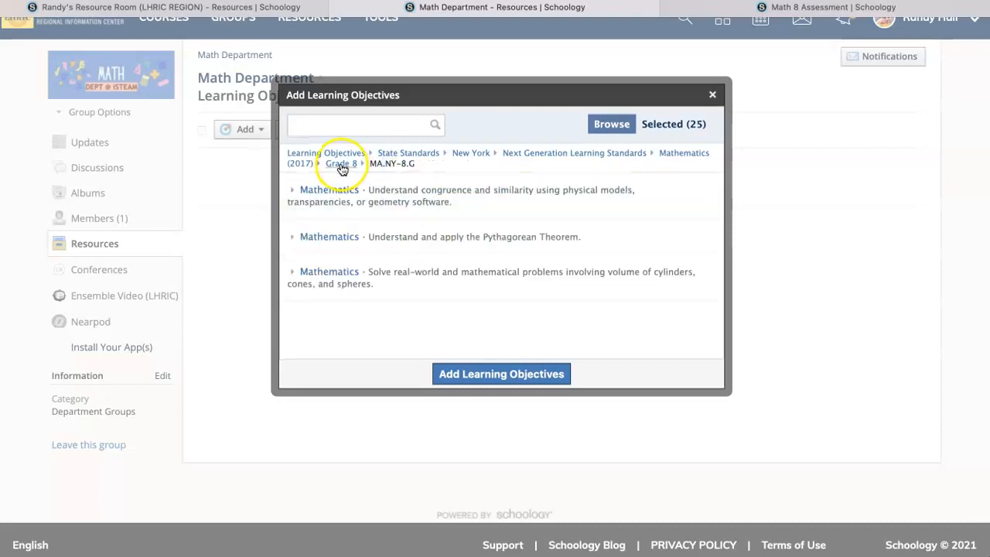
pyautogui.click(341, 164)
pyautogui.scroll(-1, 393, 249)
pyautogui.click(422, 322)
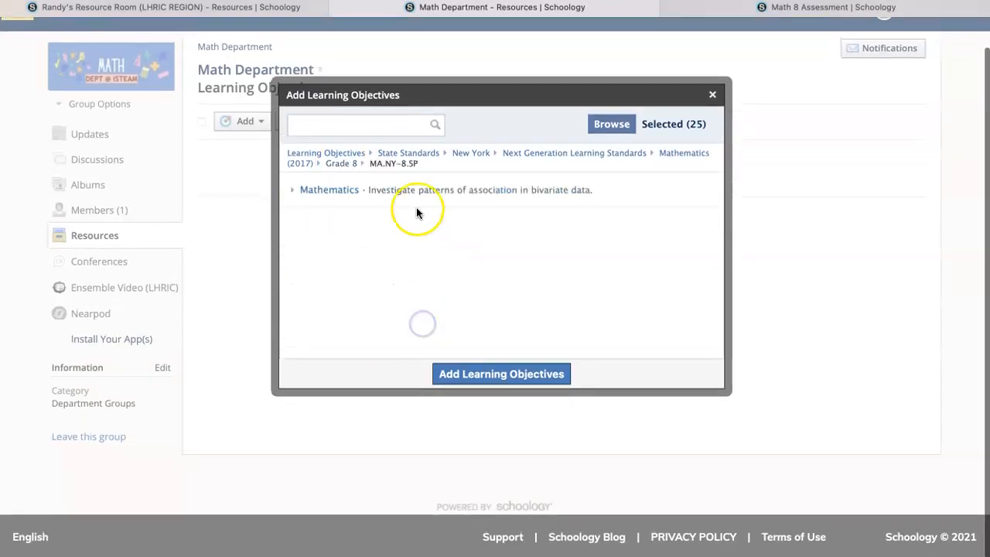
pyautogui.click(400, 191)
pyautogui.click(380, 203)
pyautogui.click(404, 266)
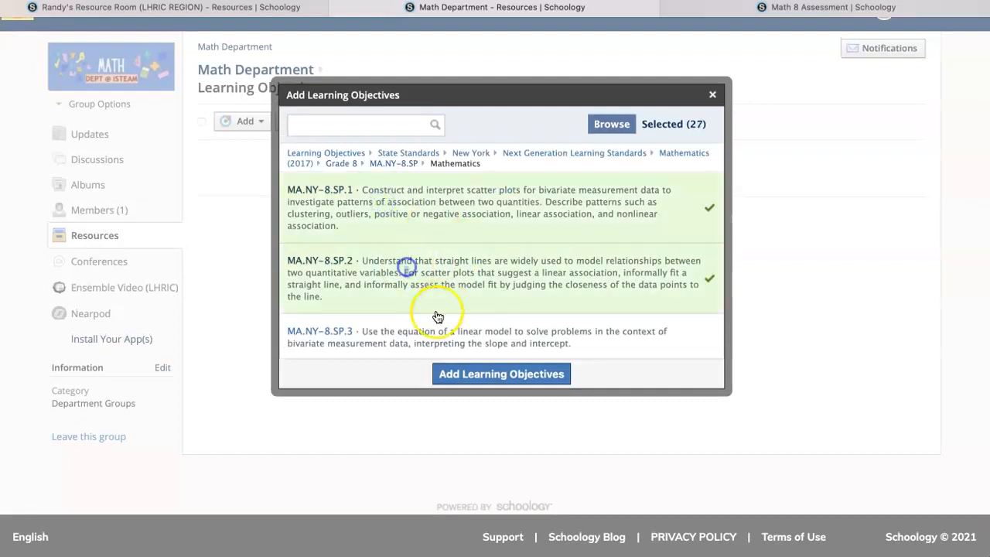
pyautogui.click(400, 333)
pyautogui.scroll(-1, 402, 325)
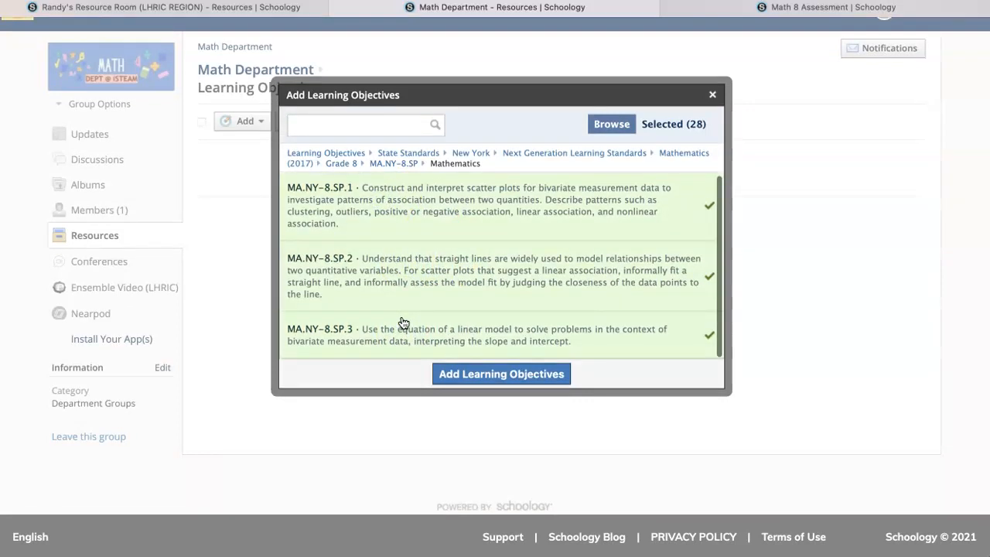
# Review the list of selected standards and add them to the Learning Objectives folder
pyautogui.click(711, 129)
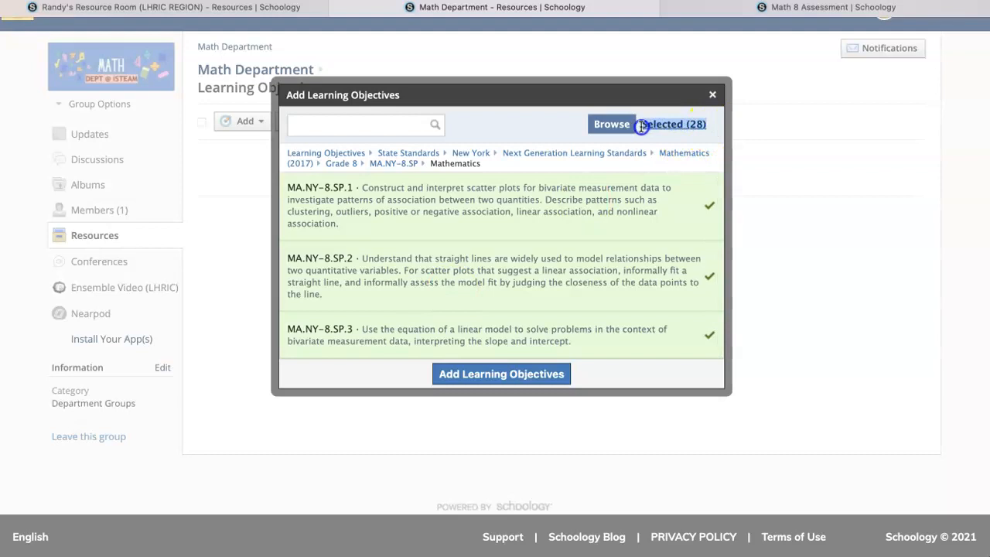
pyautogui.scroll(-5, 607, 224)
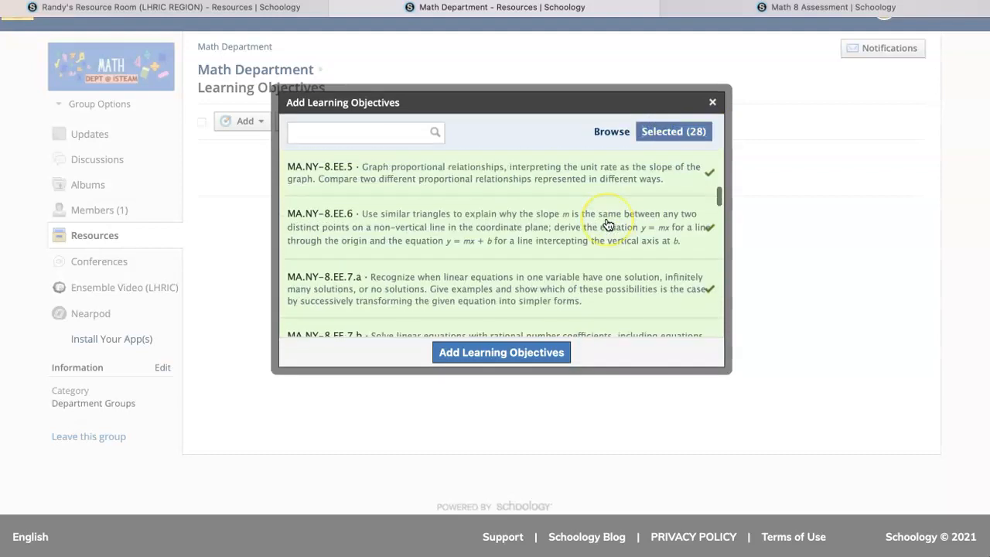
pyautogui.scroll(5, 608, 221)
pyautogui.click(615, 132)
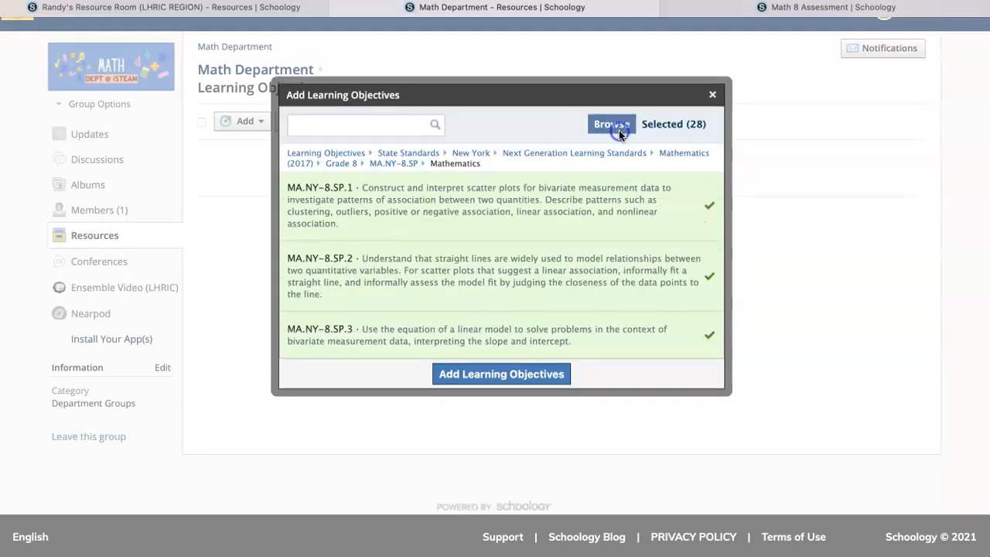
pyautogui.click(493, 376)
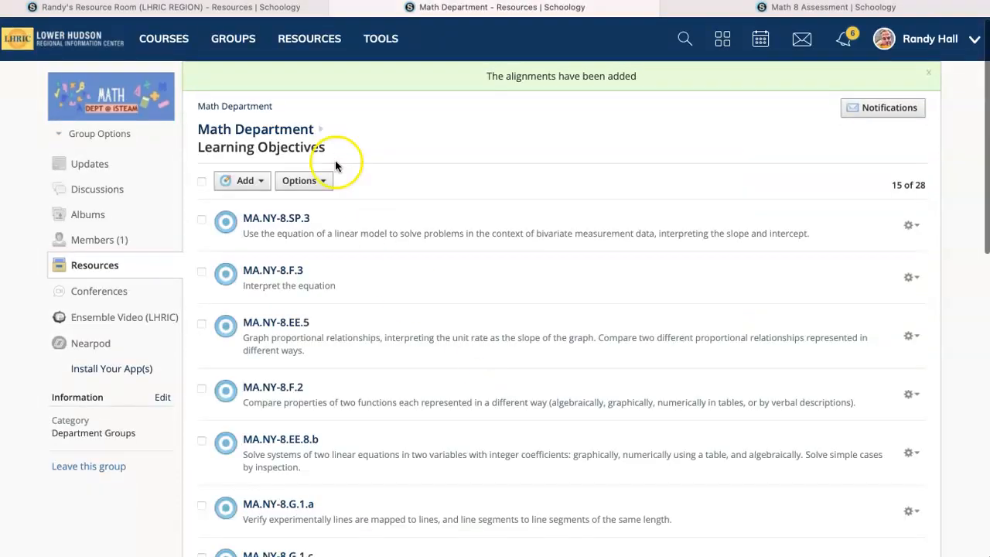
# Look through the added standards and auto-arrange them in the Learning Objectives folder
pyautogui.scroll(-5, 393, 223)
pyautogui.scroll(-8, 393, 221)
pyautogui.scroll(-6, 395, 223)
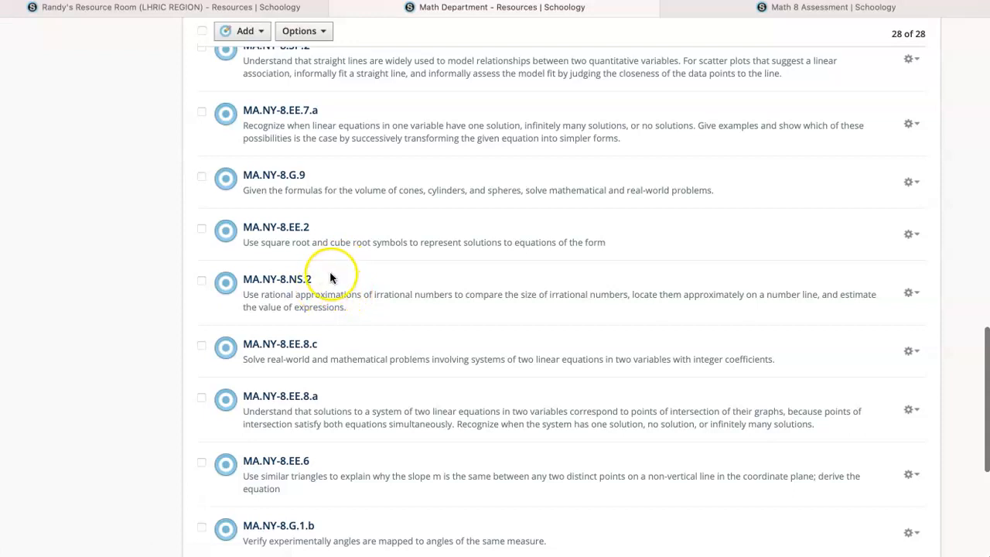
pyautogui.scroll(-1, 359, 280)
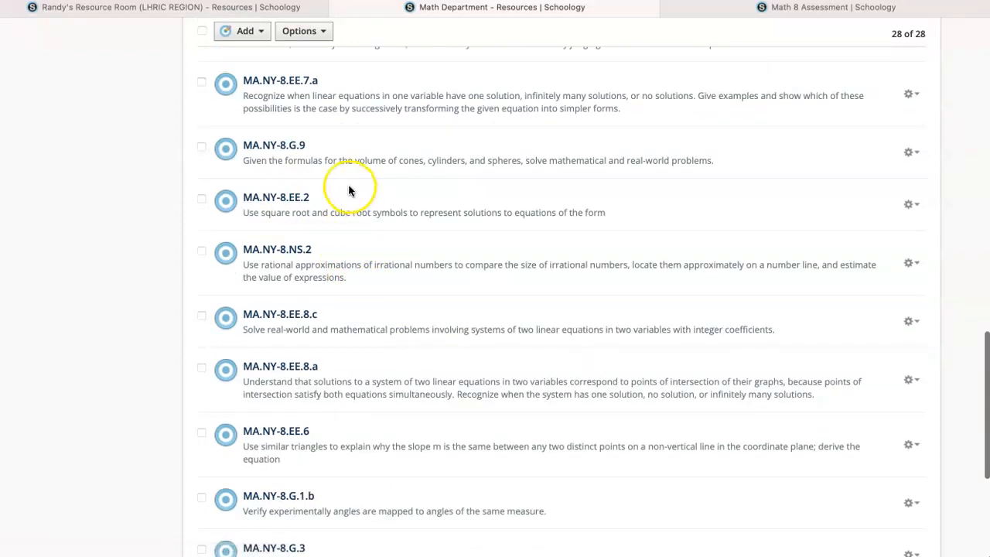
pyautogui.scroll(3, 345, 150)
pyautogui.scroll(10, 344, 149)
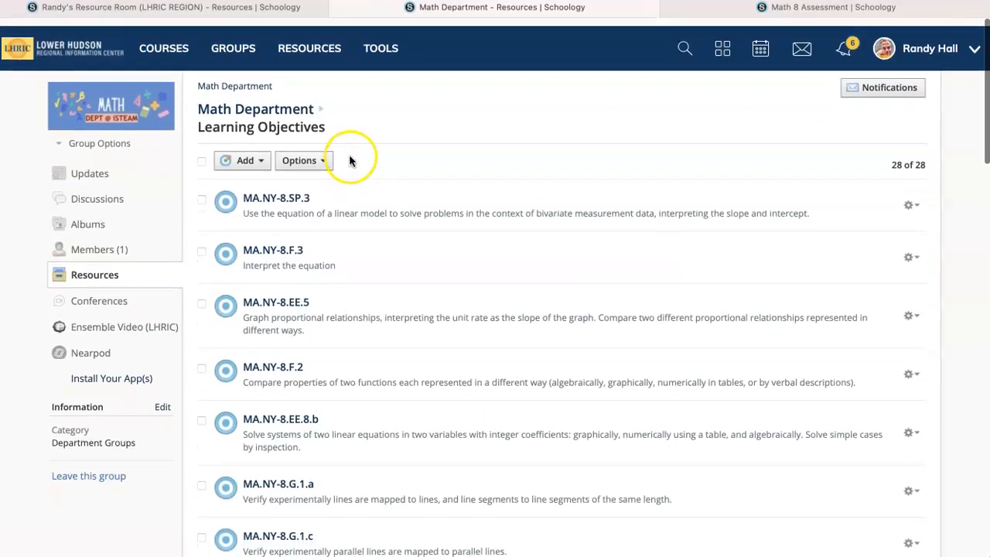
pyautogui.click(323, 153)
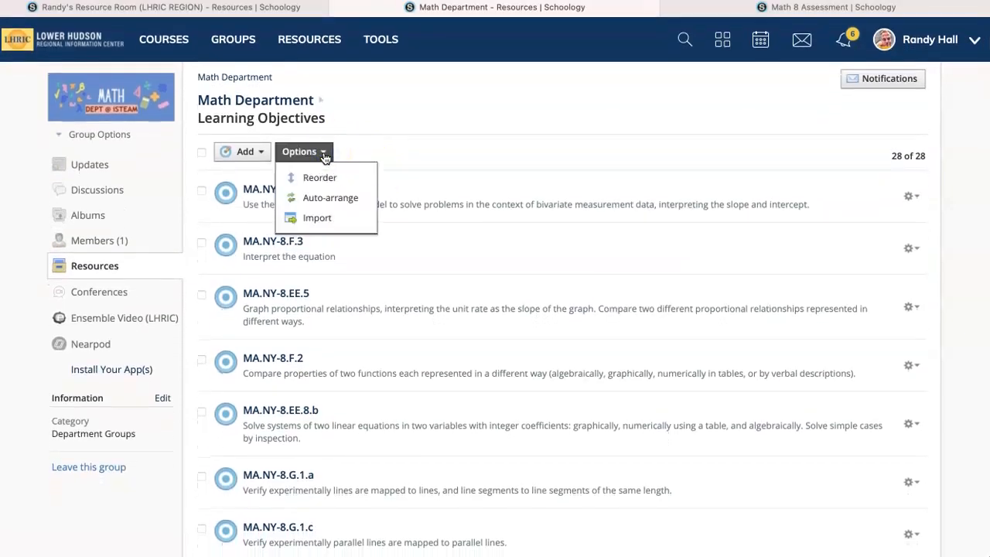
pyautogui.click(349, 197)
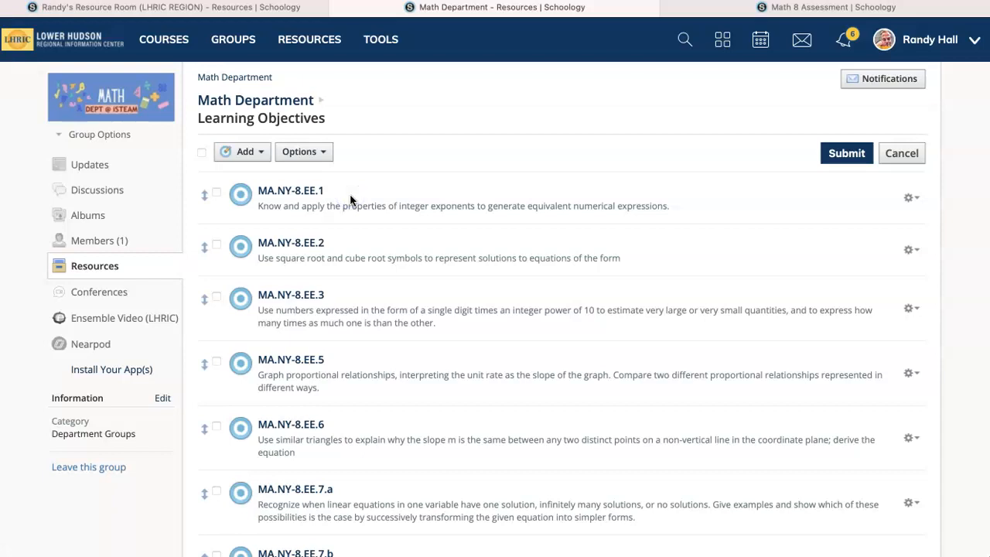
# Check the arranged order and move MA.NY-8.NS.1 to the start of the list, above MA.NY-8.EE.1
pyautogui.click(285, 195)
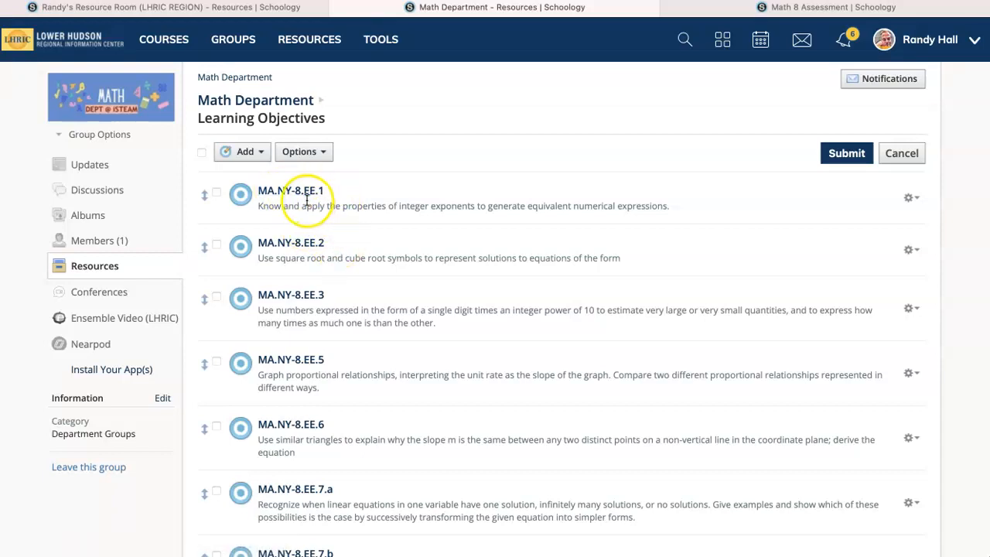
pyautogui.scroll(-10, 353, 242)
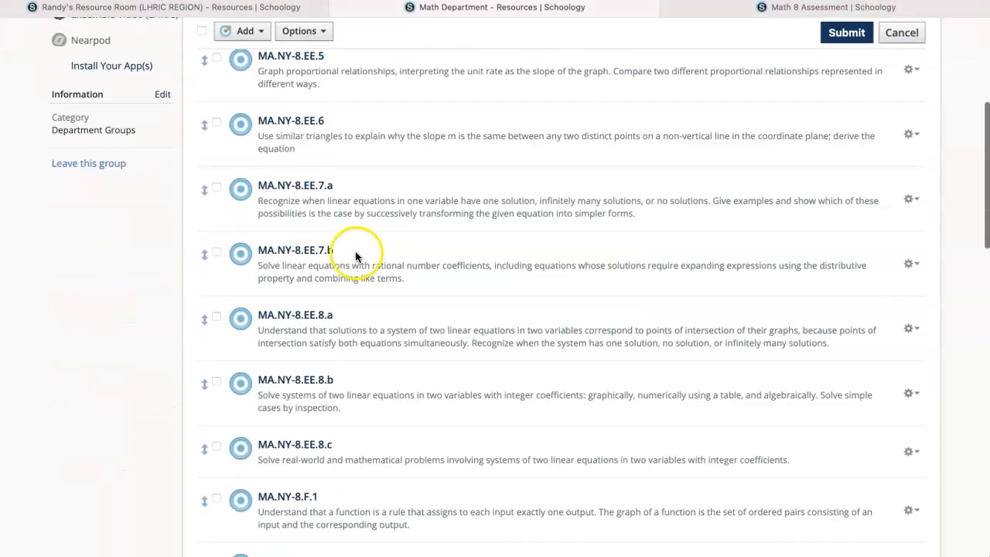
pyautogui.scroll(-10, 357, 256)
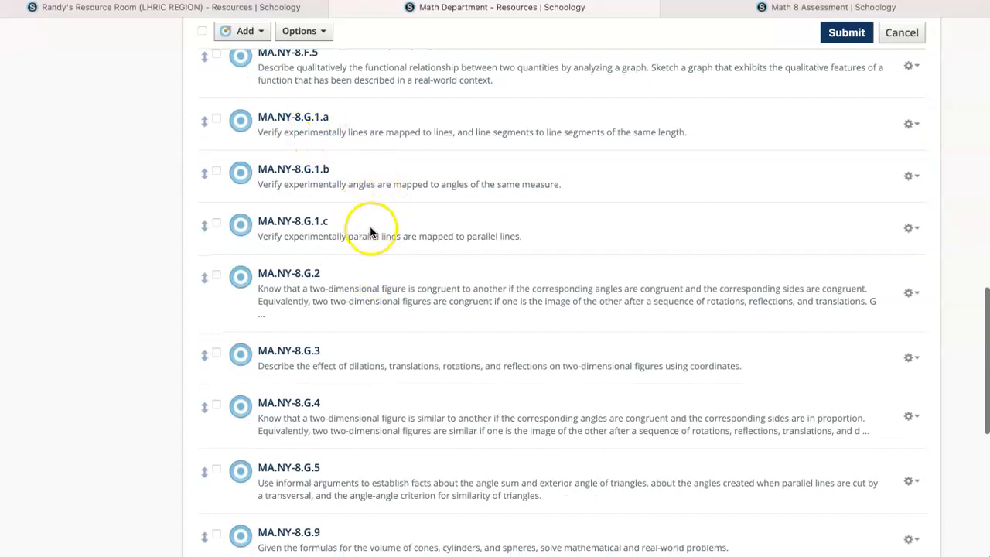
pyautogui.scroll(-8, 369, 230)
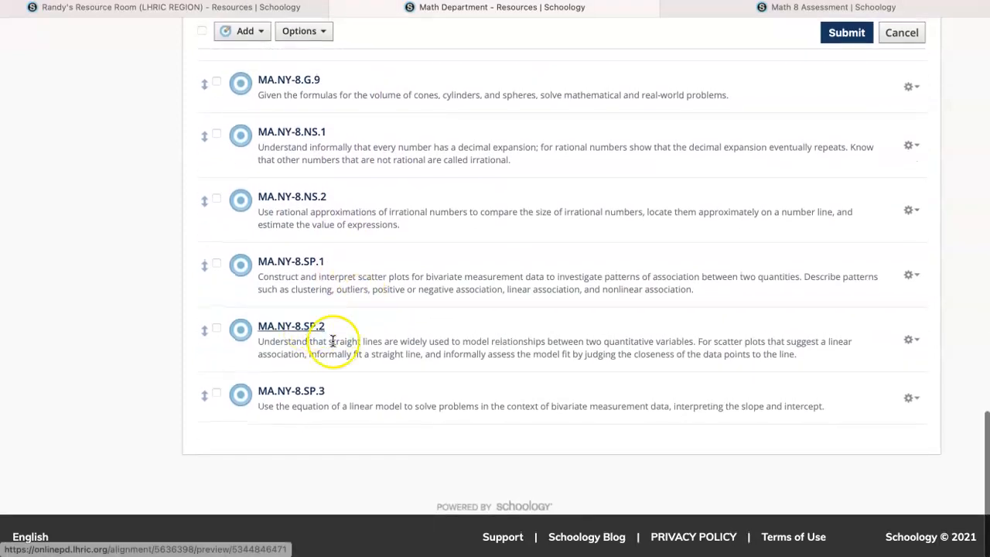
pyautogui.scroll(20, 435, 286)
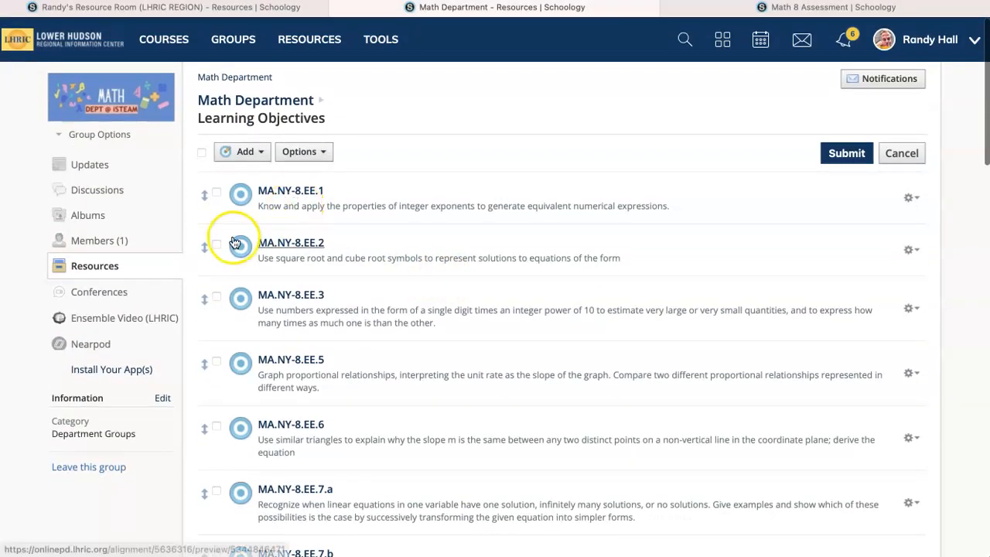
pyautogui.scroll(-20, 222, 327)
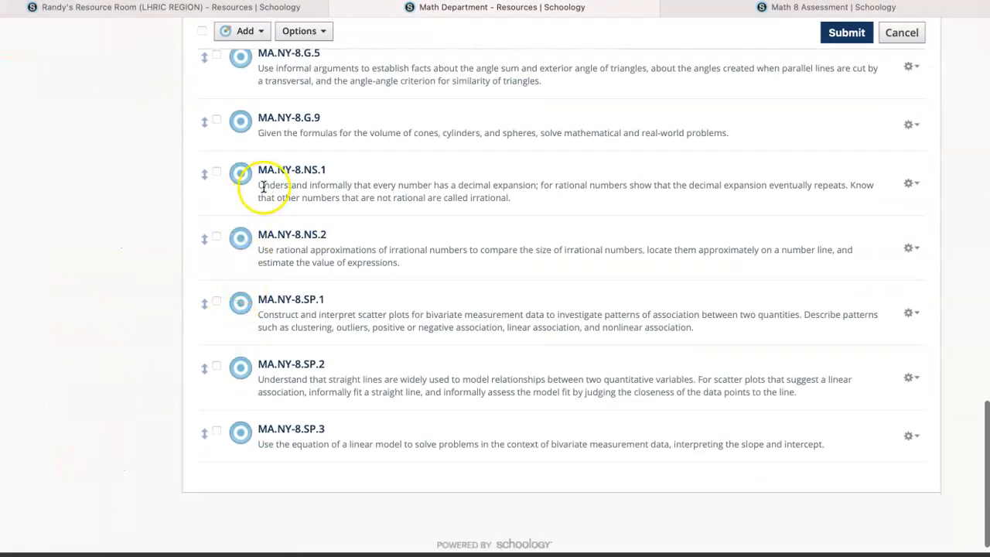
pyautogui.scroll(1, 263, 188)
pyautogui.moveTo(205, 197); pyautogui.dragTo(241, 186)
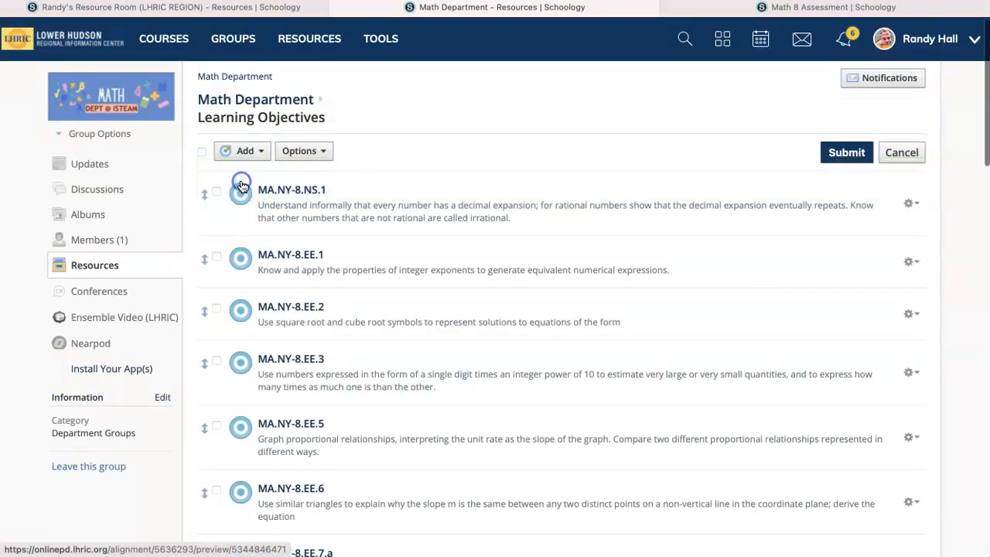
# Move MA.NY-8.NS.2 directly below MA.NY-8.NS.1, ahead of MA.NY-8.EE.1
pyautogui.scroll(-15, 273, 263)
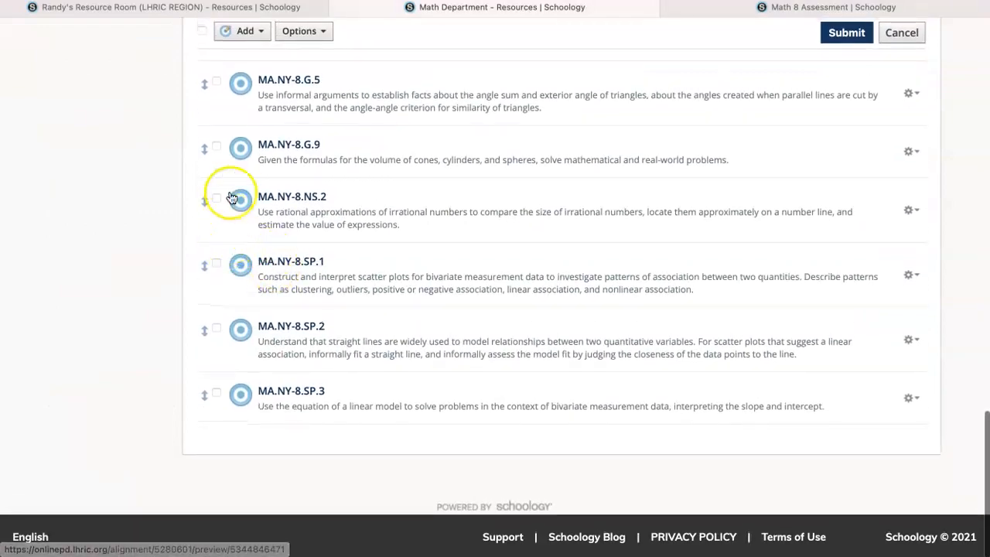
pyautogui.moveTo(205, 205); pyautogui.dragTo(218, 266)
pyautogui.click(325, 152)
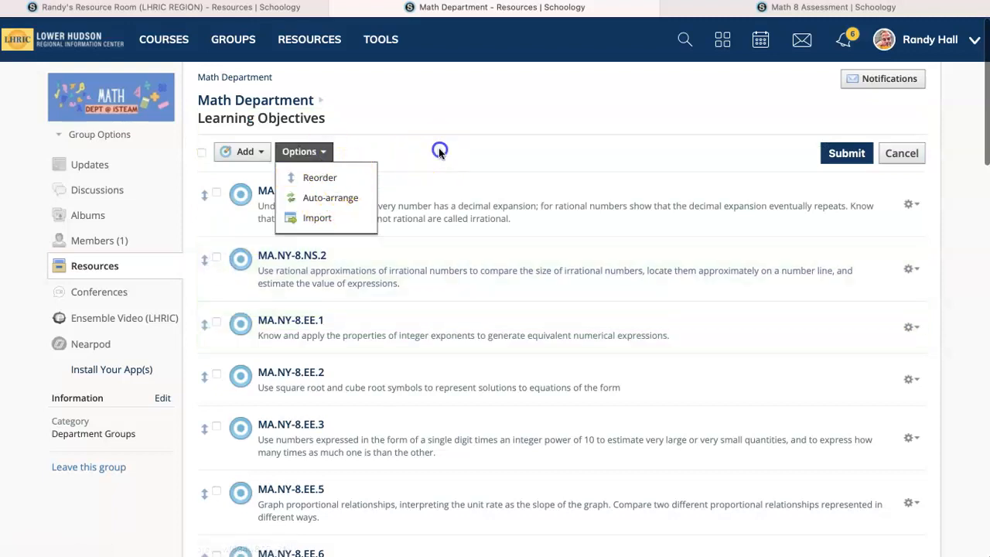
pyautogui.click(309, 153)
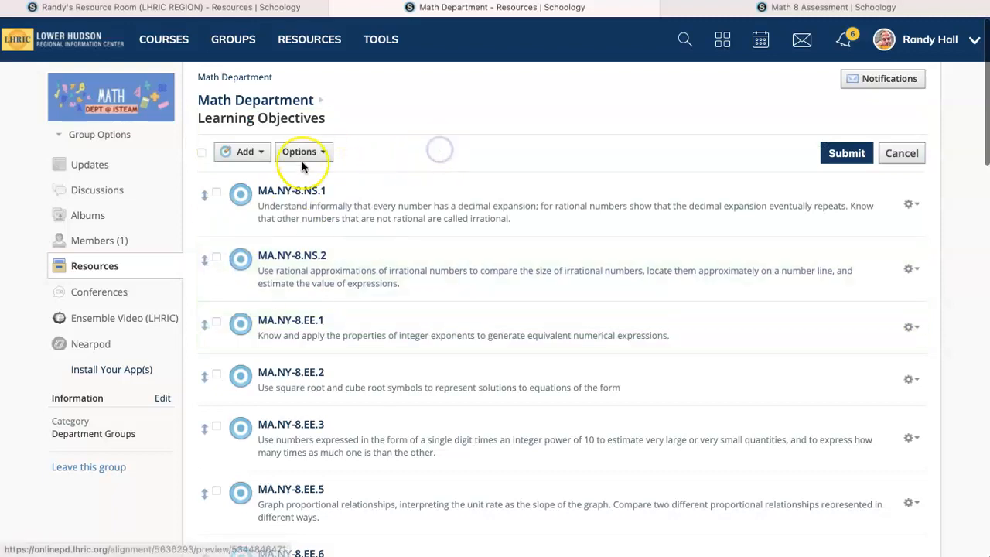
# Save the rearranged order of standards in the Math Department's Learning Objectives folder
pyautogui.click(846, 153)
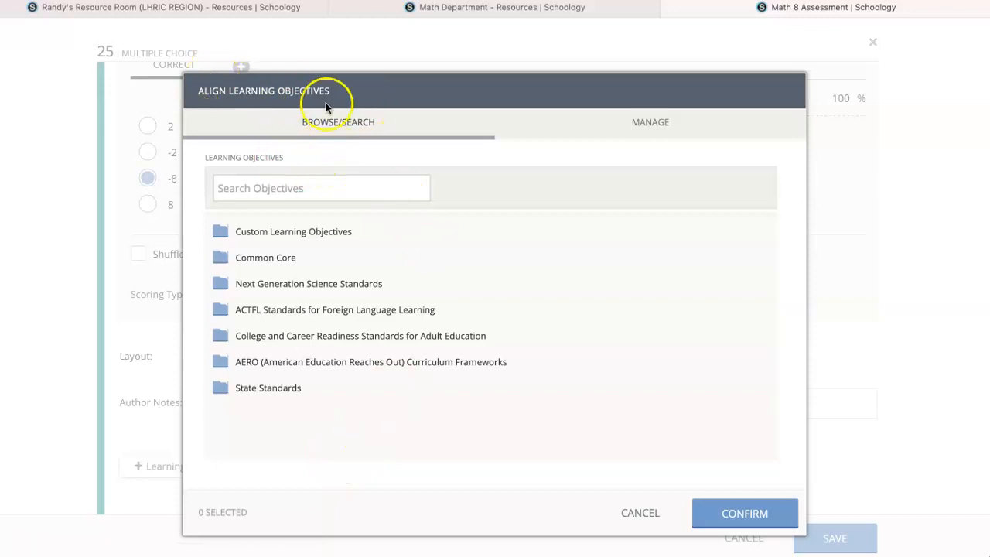
# Look through the Math Department group's custom learning objectives while aligning multiple-choice question 25 in the Math 8 Assessment
pyautogui.click(295, 238)
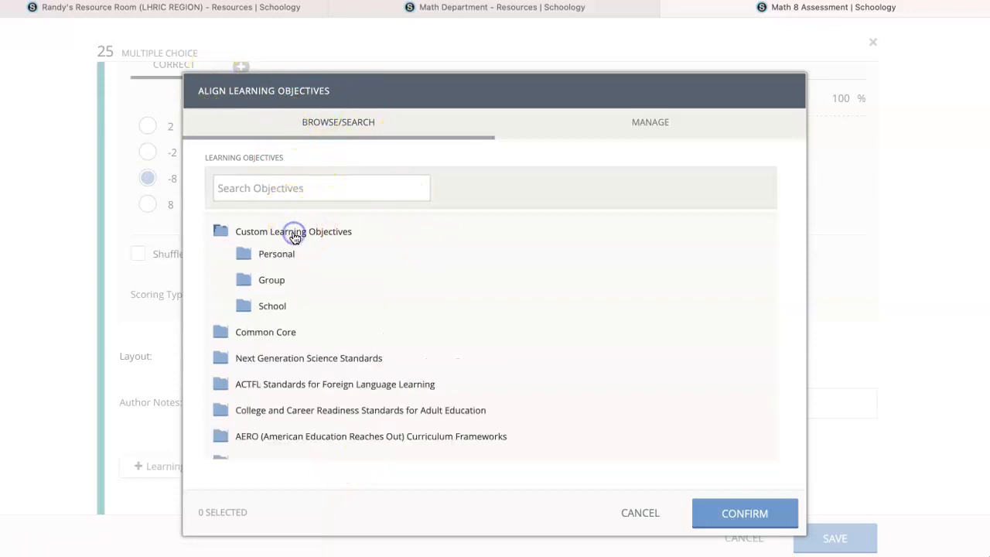
pyautogui.click(270, 281)
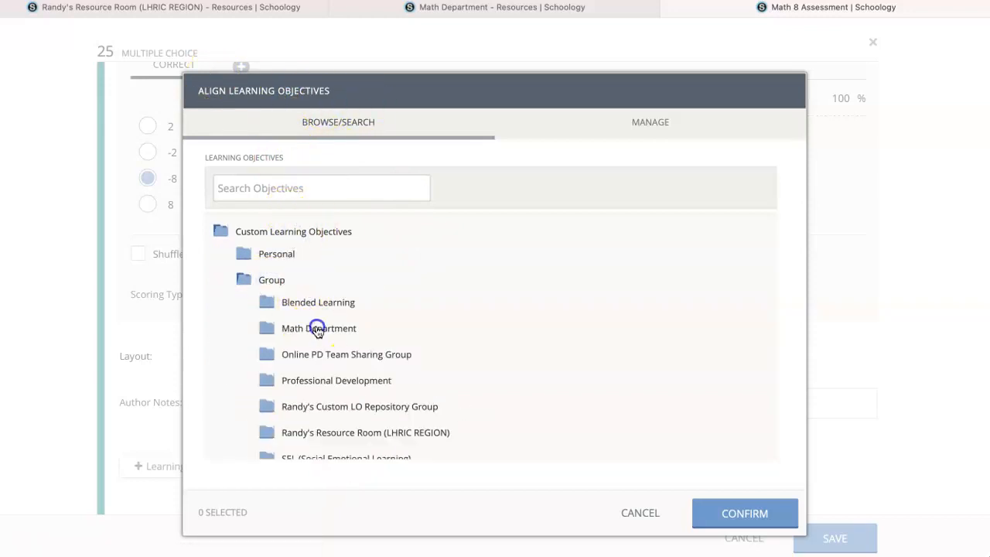
pyautogui.click(317, 328)
pyautogui.scroll(-3, 446, 349)
pyautogui.scroll(-5, 447, 352)
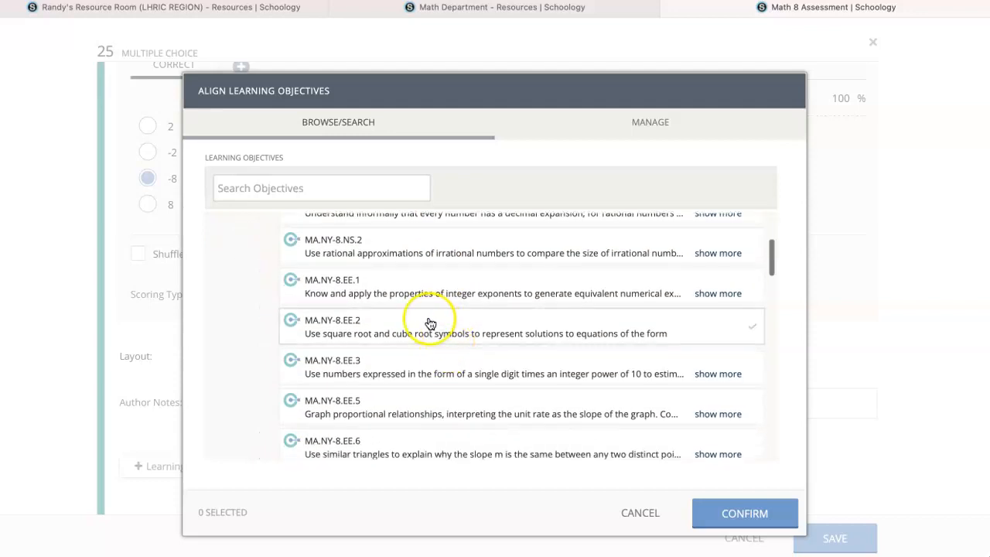
pyautogui.scroll(-5, 431, 323)
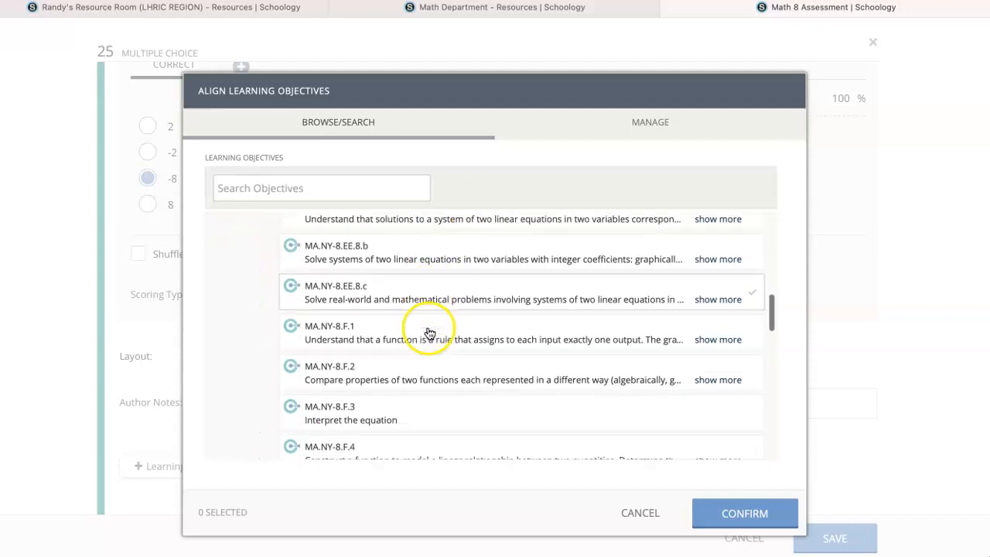
pyautogui.scroll(-6, 429, 334)
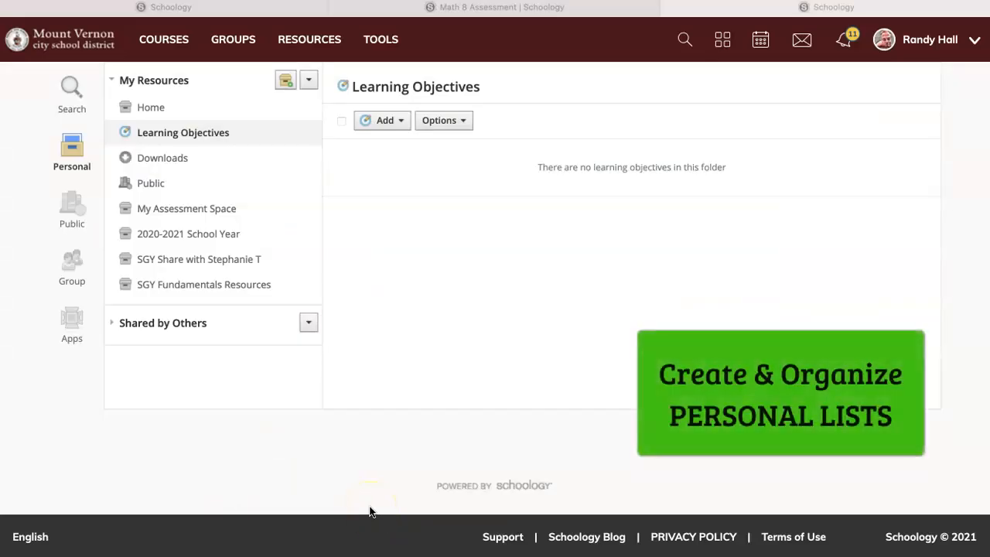
pyautogui.click(545, 332)
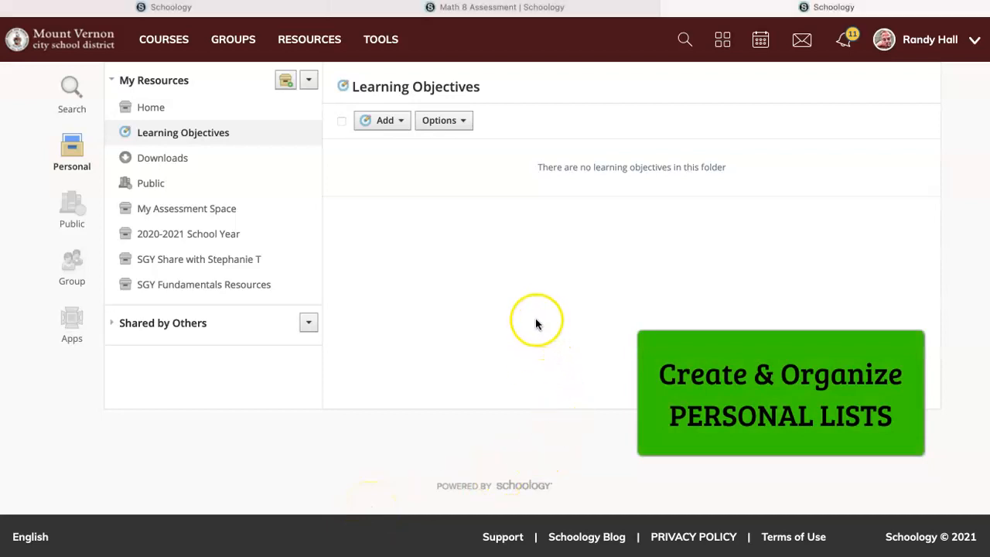
pyautogui.click(483, 296)
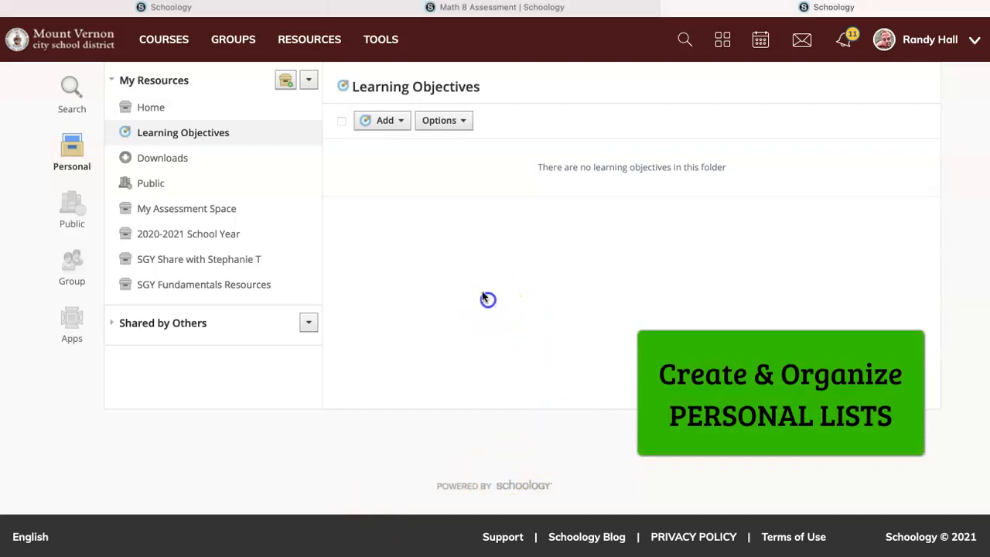
# Create a folder titled MATH 8 NYS in the Learning Objectives area of the personal resources
pyautogui.click(308, 38)
pyautogui.click(114, 324)
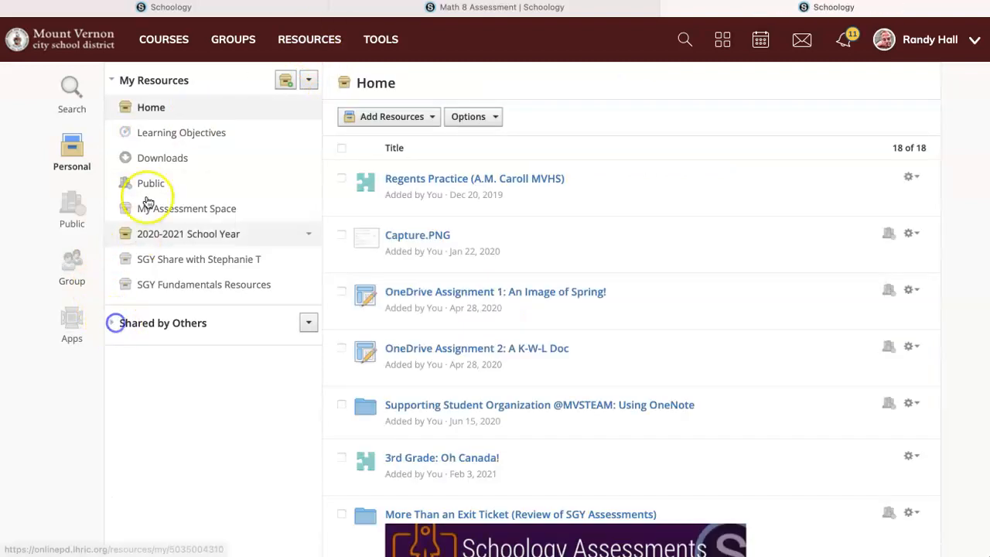
pyautogui.click(173, 139)
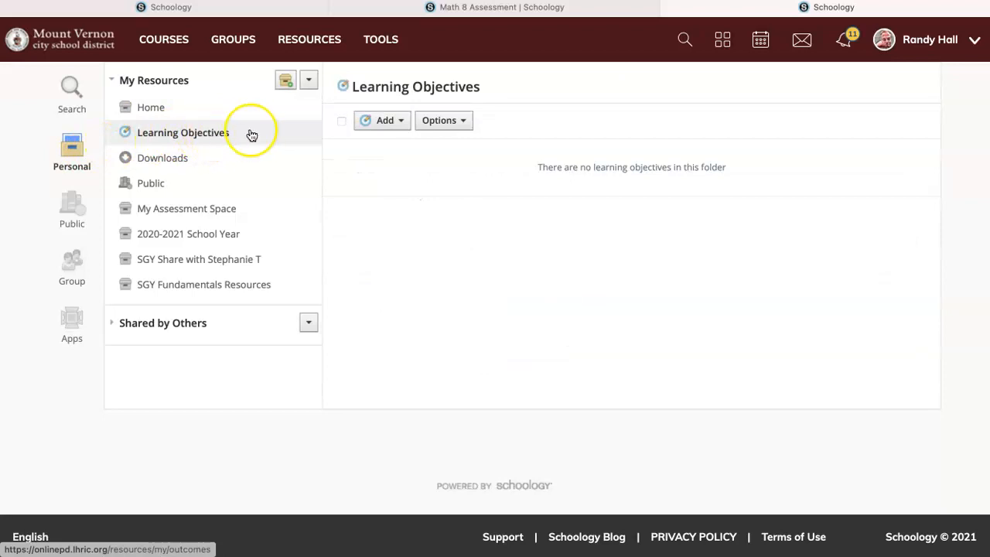
pyautogui.tripleClick(415, 173)
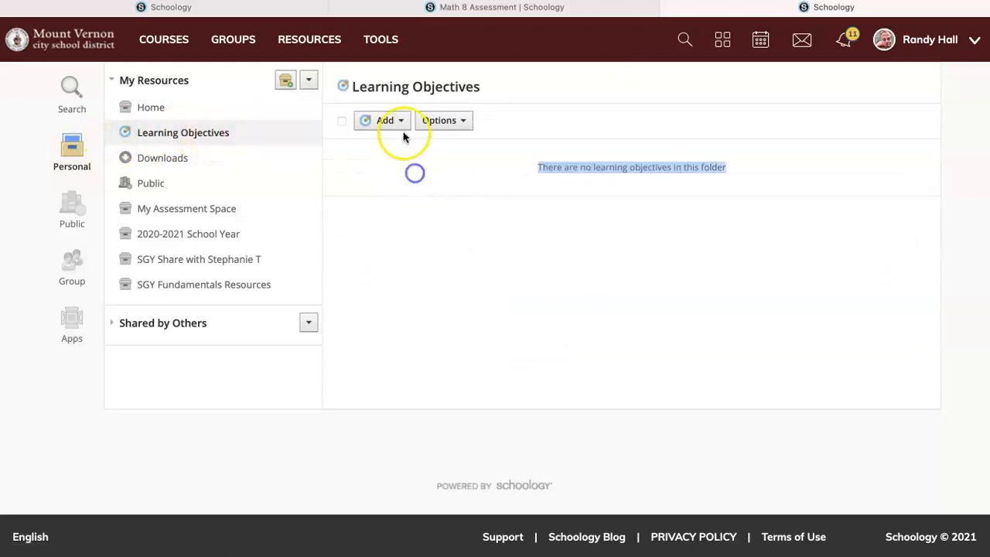
pyautogui.click(399, 124)
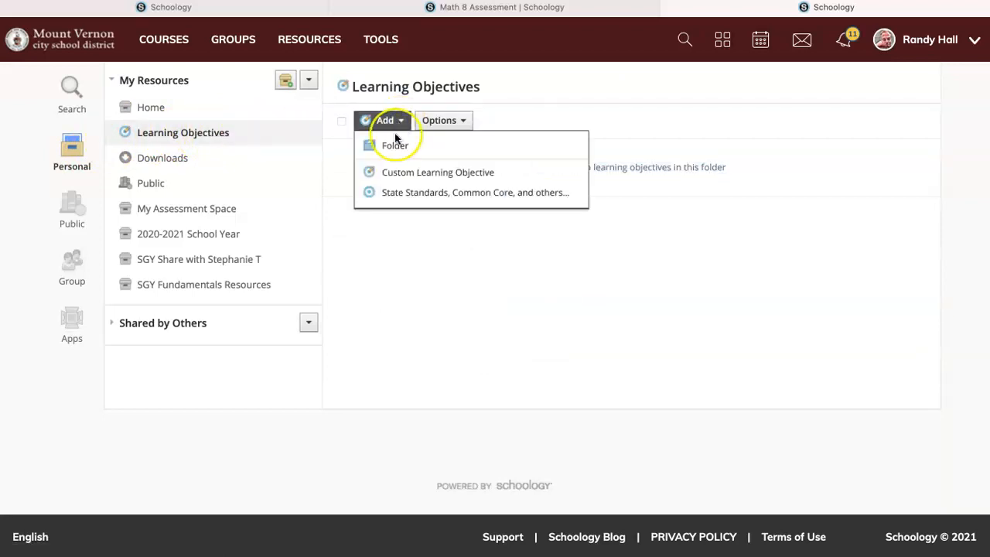
pyautogui.click(395, 147)
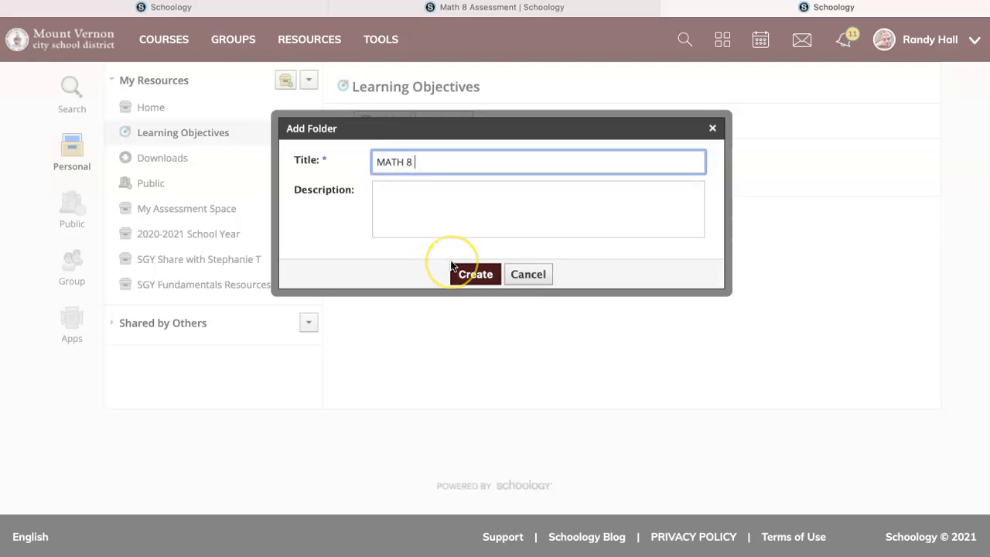
pyautogui.click(482, 276)
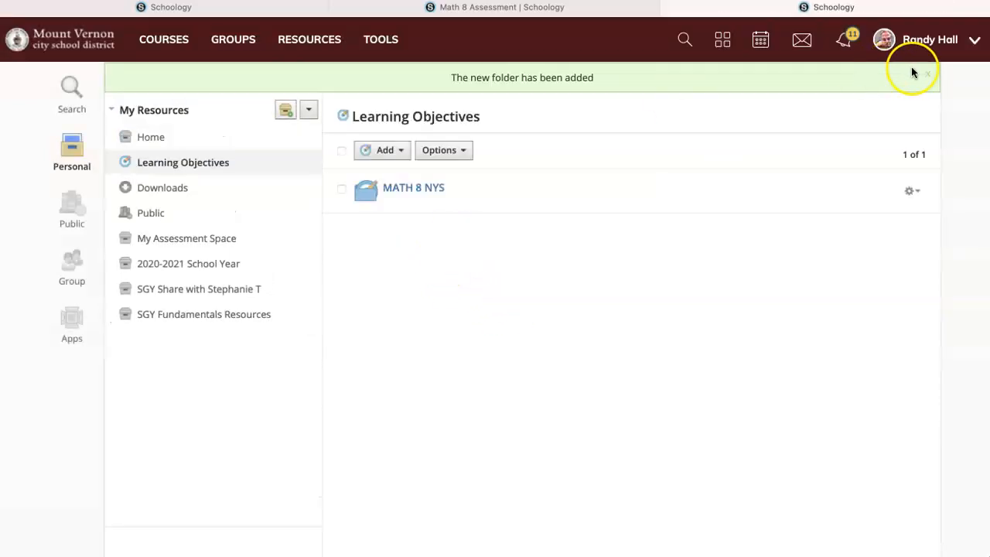
pyautogui.click(931, 79)
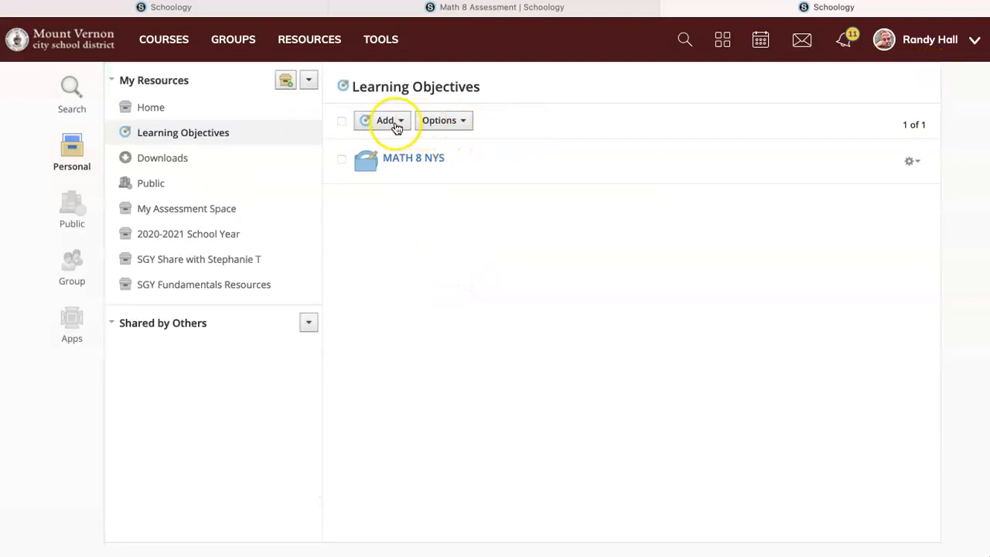
# Add a second folder titled SEL NYS to the personal Learning Objectives
pyautogui.click(394, 125)
pyautogui.click(395, 146)
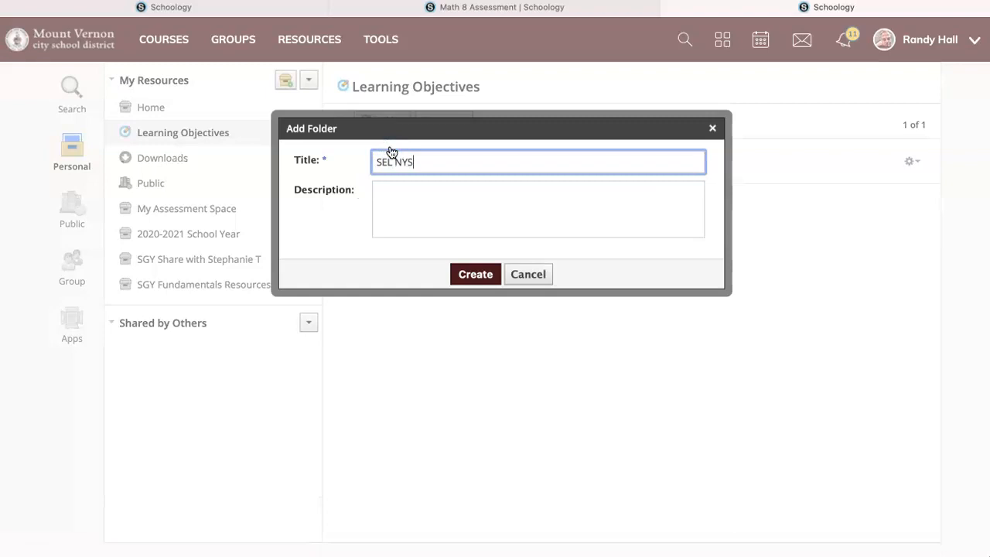
pyautogui.write('SEL NYS')
pyautogui.click(475, 274)
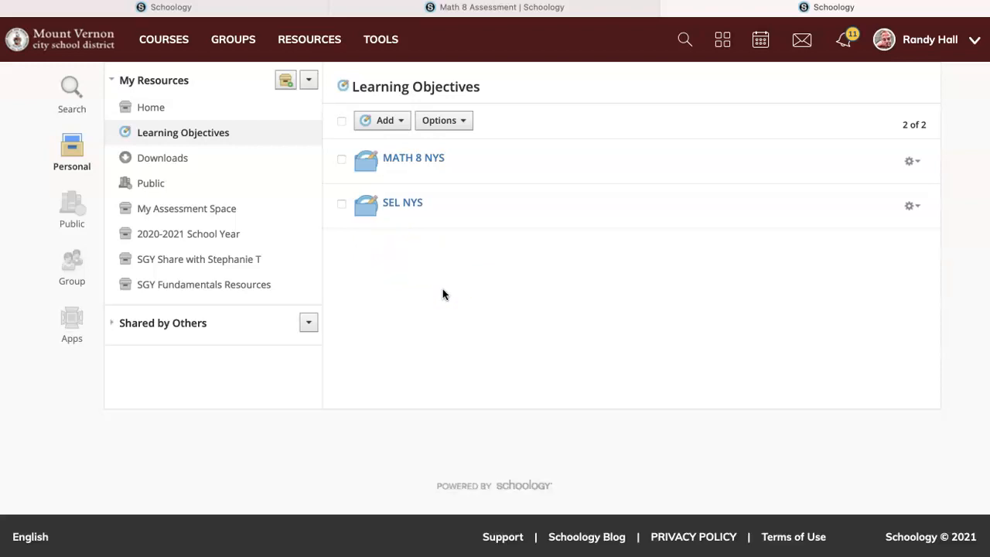
# In the MATH 8 NYS folder, start adding state standards and browse to New York's Next Generation Learning Standards for Mathematics (2017)
pyautogui.click(421, 160)
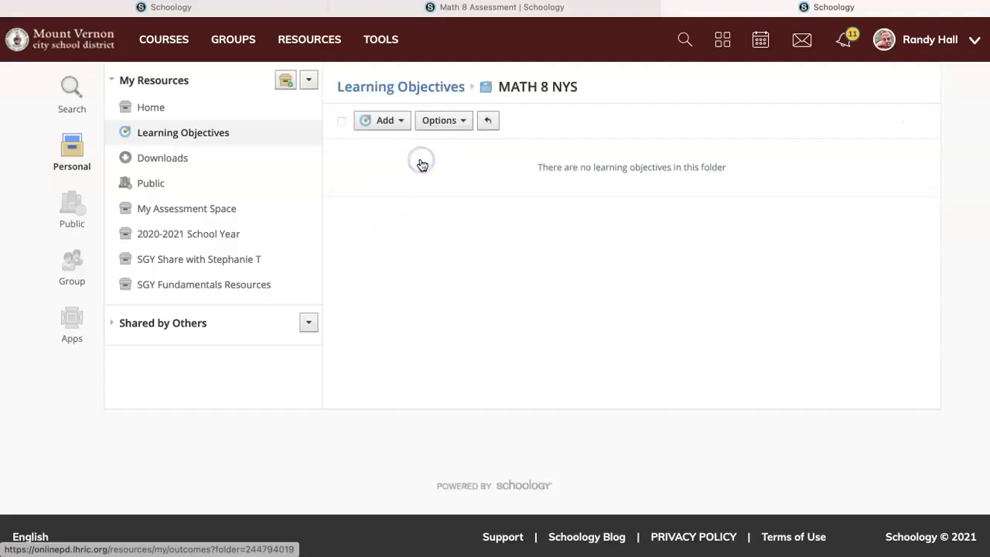
pyautogui.click(399, 121)
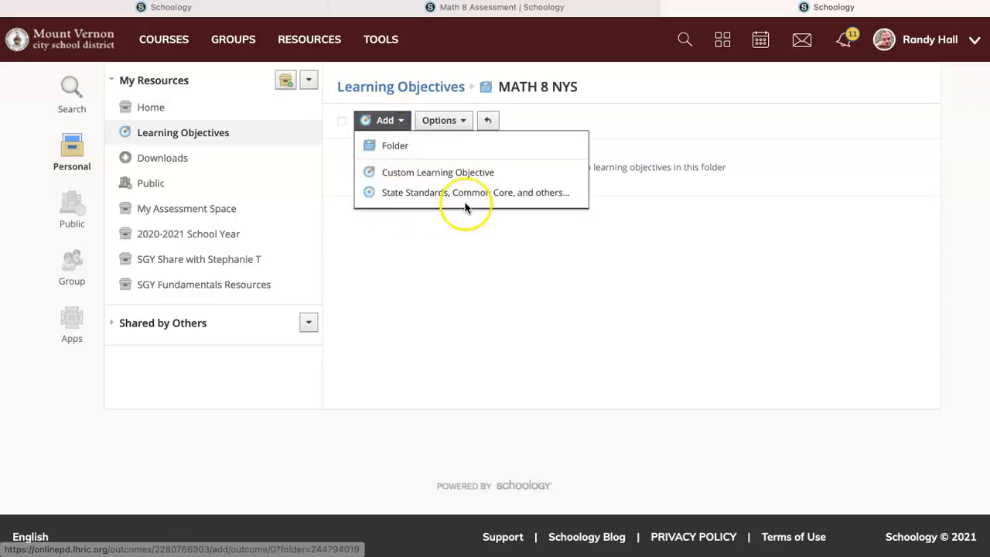
pyautogui.click(524, 193)
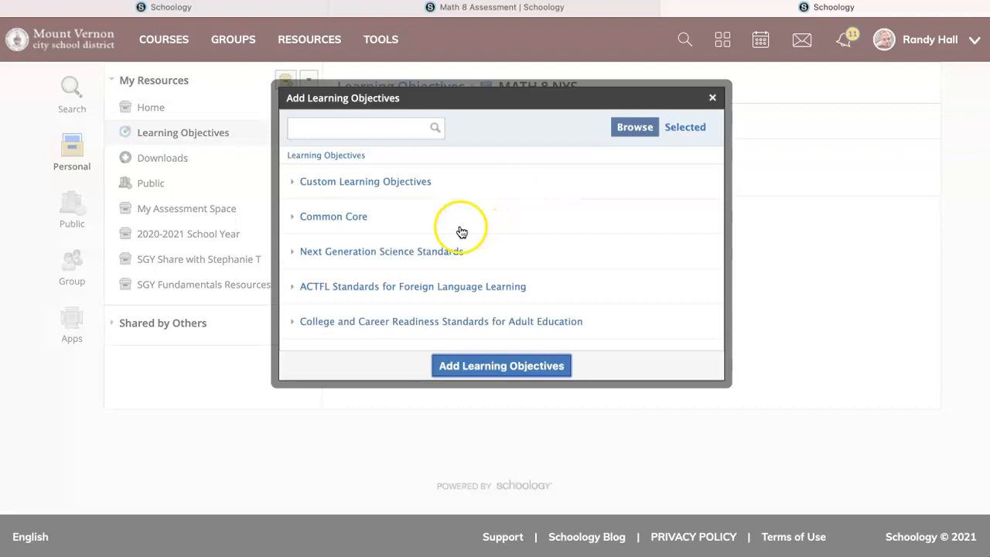
pyautogui.scroll(-3, 459, 227)
pyautogui.click(348, 333)
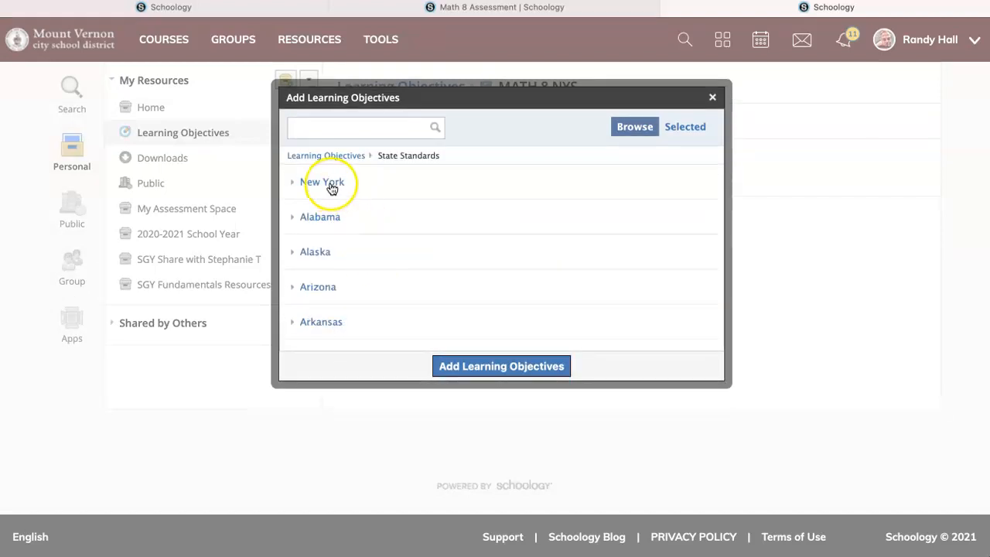
pyautogui.click(331, 185)
pyautogui.scroll(-2, 419, 247)
pyautogui.click(423, 232)
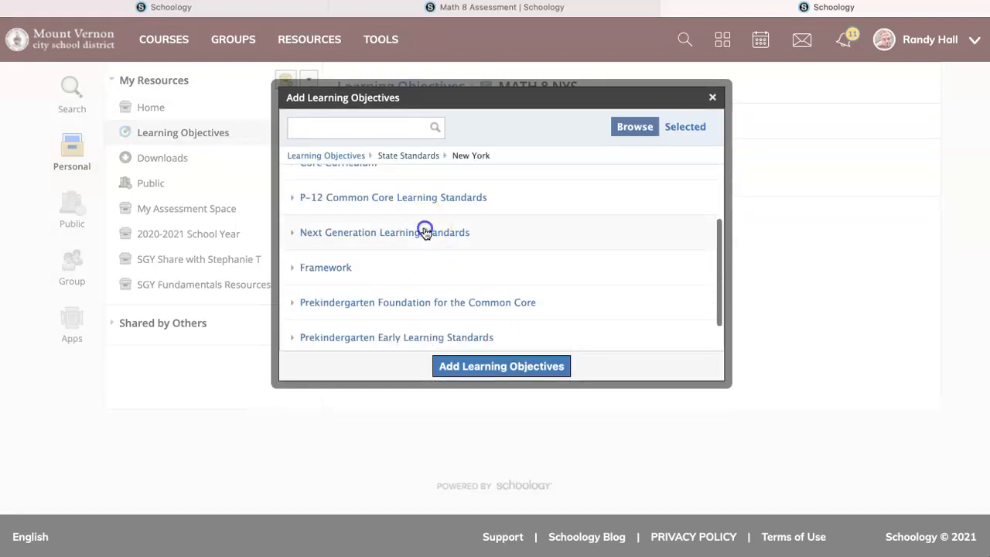
pyautogui.click(358, 218)
pyautogui.scroll(-2, 376, 267)
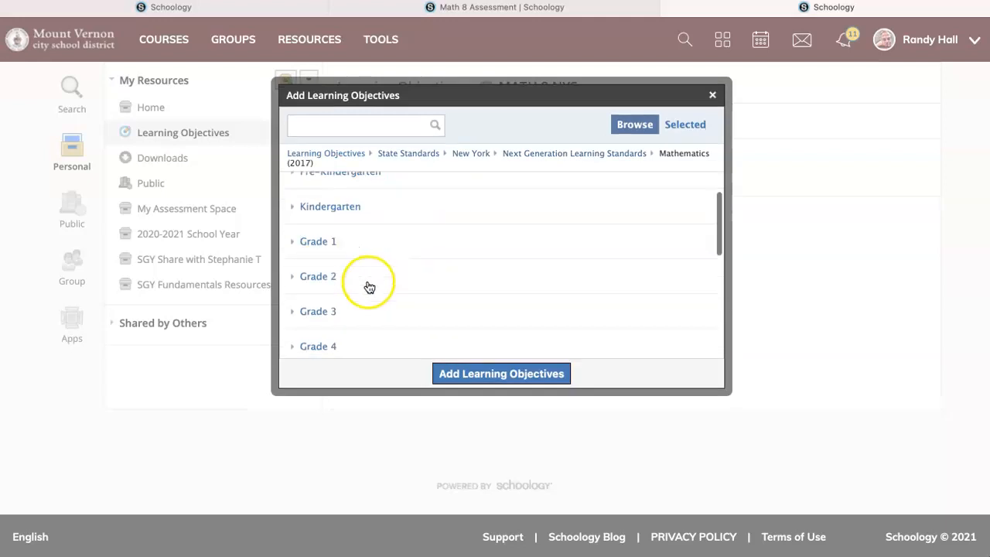
# Select the Grade 8 mathematics standards, including the EE, F, G and SP domains, and add them to the MATH 8 NYS folder
pyautogui.click(389, 285)
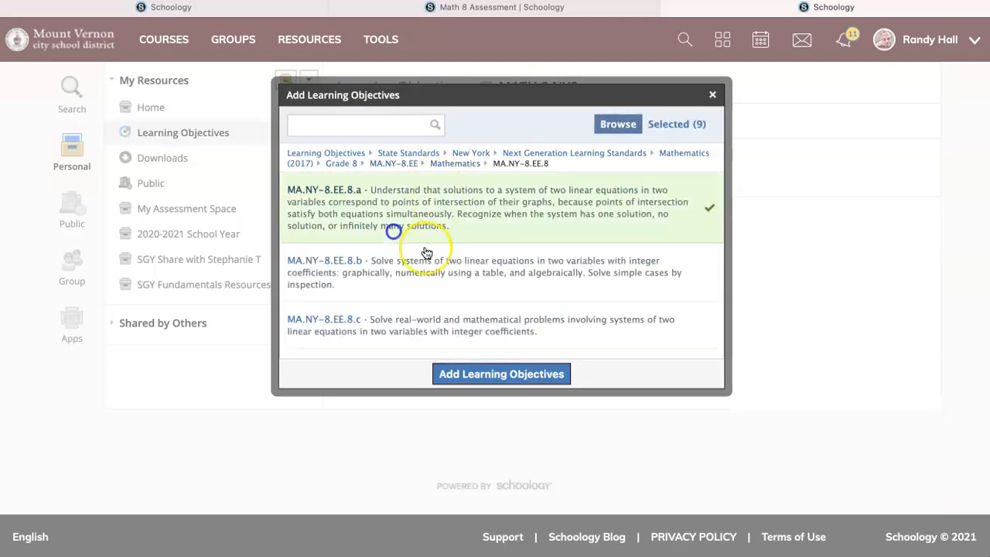
pyautogui.click(367, 298)
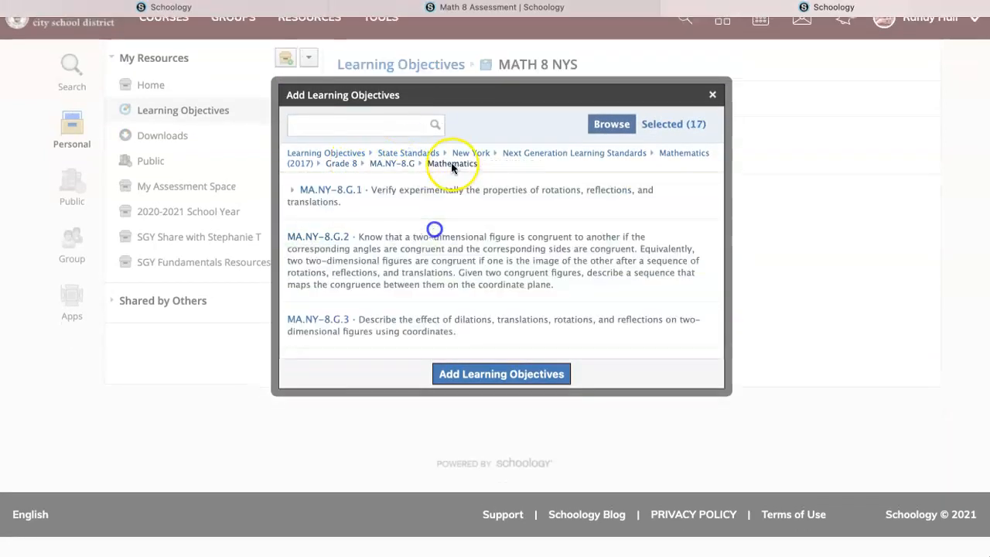
pyautogui.scroll(-2, 398, 312)
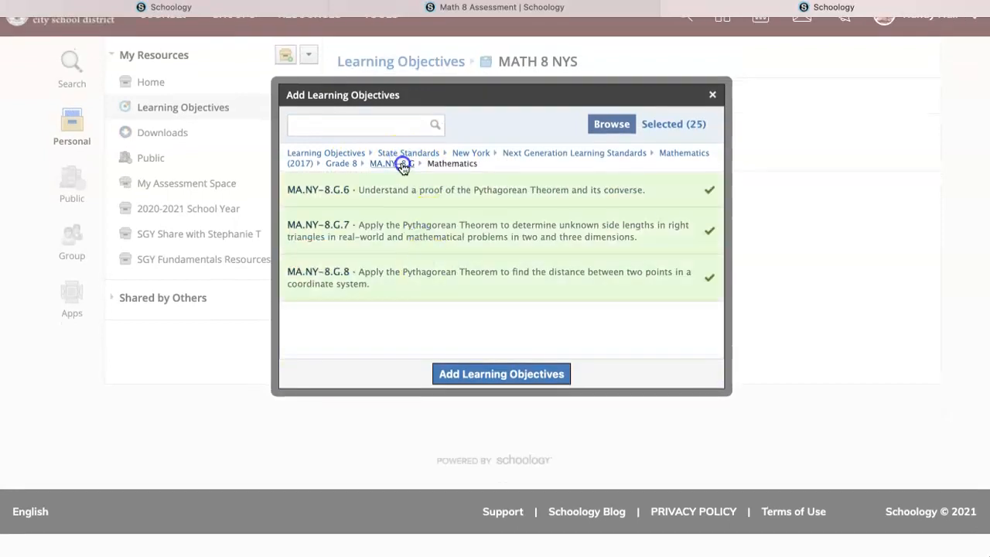
pyautogui.click(402, 168)
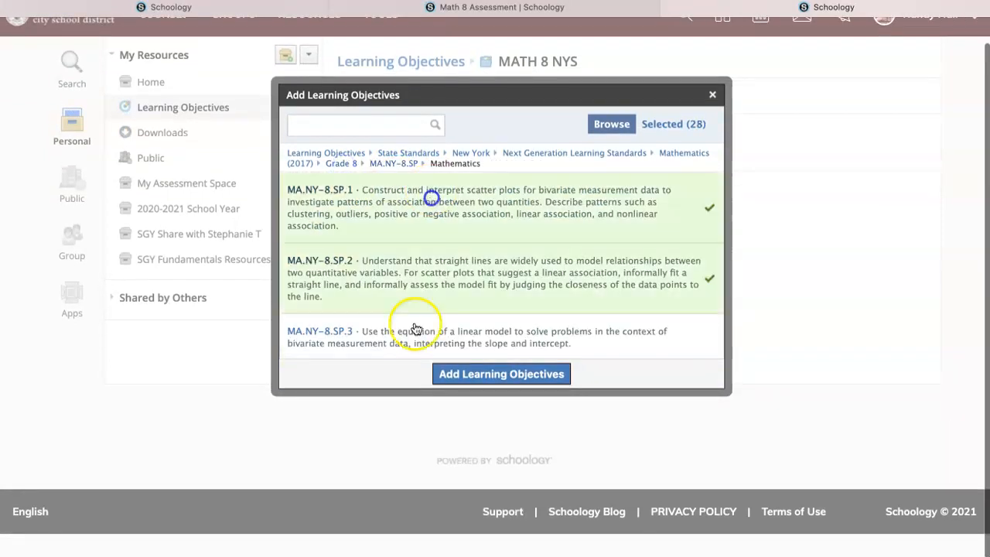
pyautogui.click(501, 374)
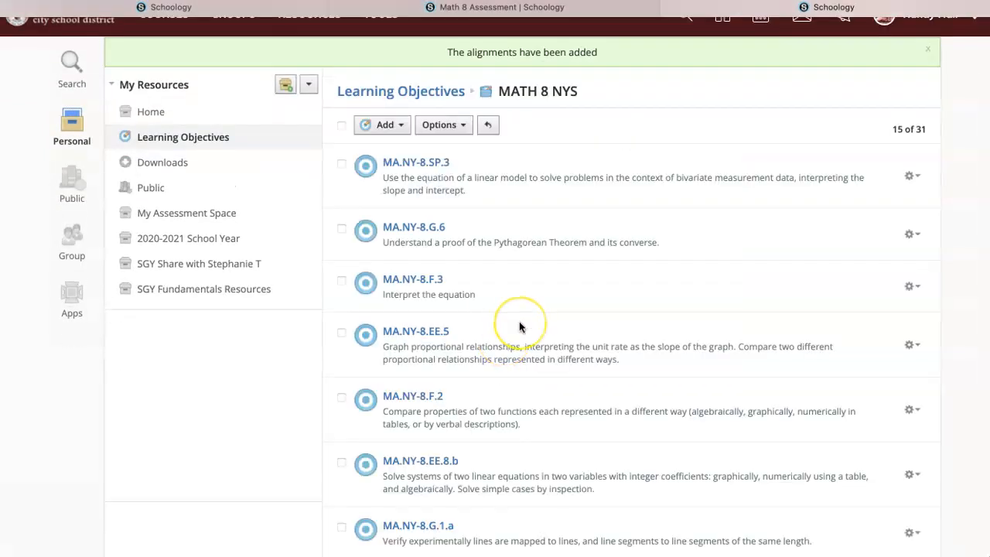
pyautogui.click(930, 52)
# Auto-arrange the standards in the MATH 8 NYS folder and save the new order
pyautogui.click(461, 96)
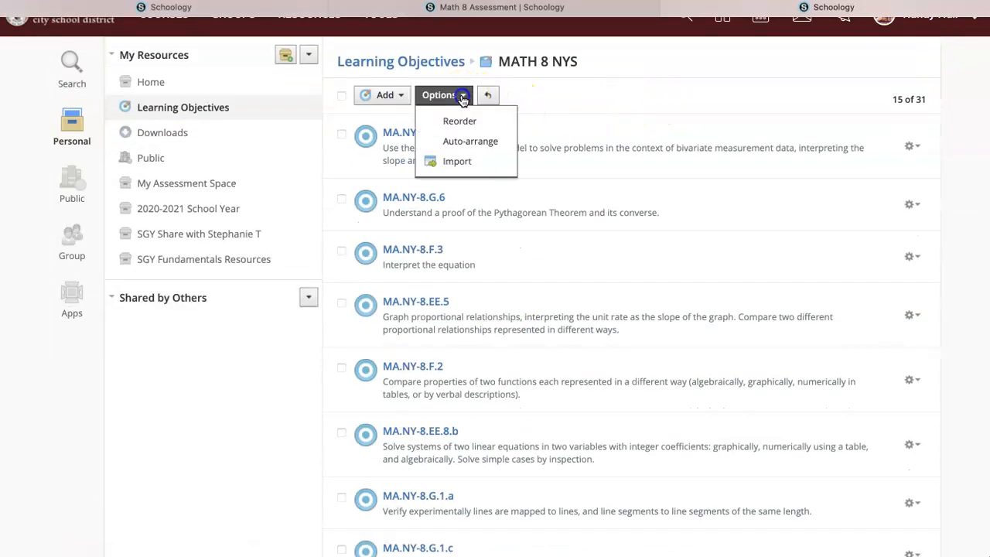
pyautogui.click(470, 141)
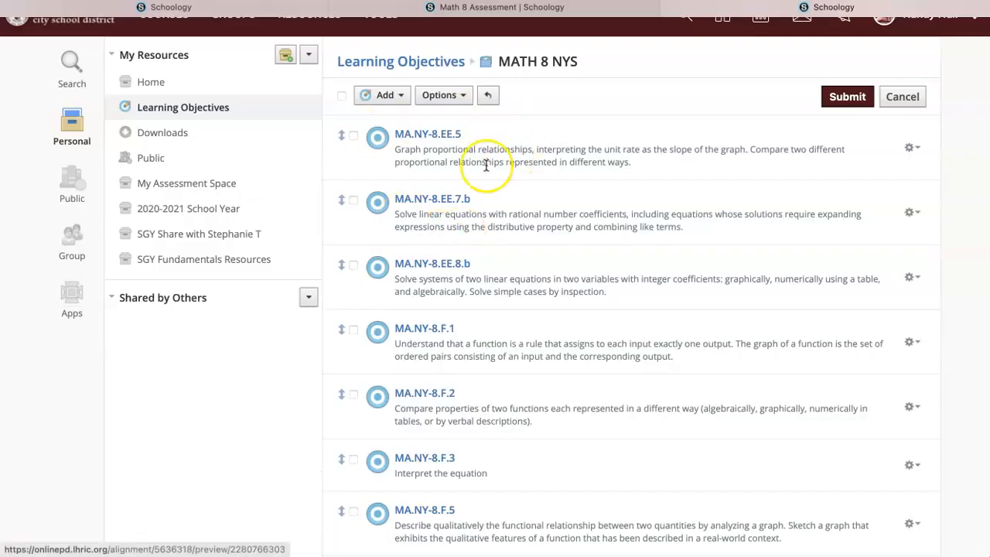
pyautogui.click(847, 97)
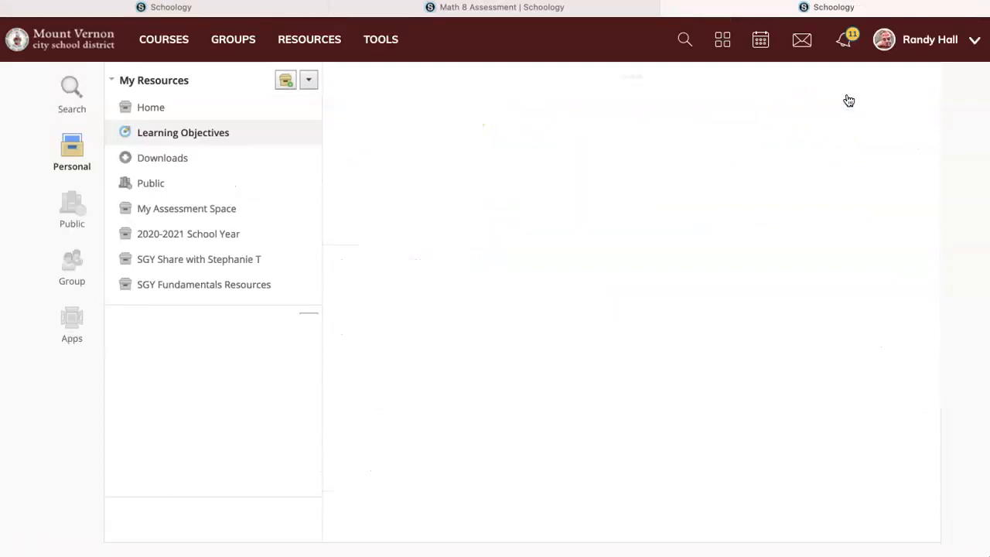
# In the SEL NYS folder, start adding state standards and browse to New York's Social Emotional Learning Benchmarks (2018) for Middle School (6-8)
pyautogui.click(113, 297)
pyautogui.click(488, 95)
pyautogui.click(409, 202)
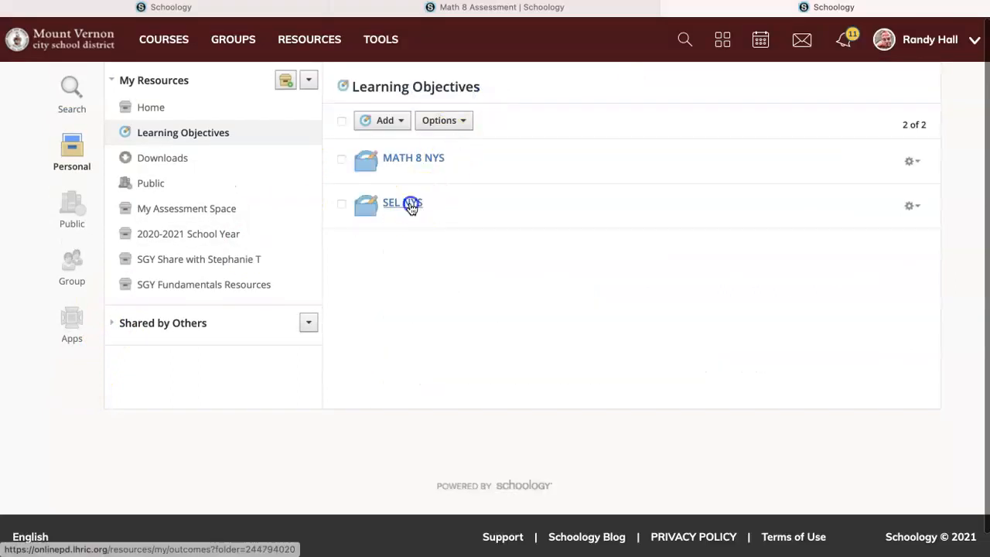
pyautogui.click(386, 120)
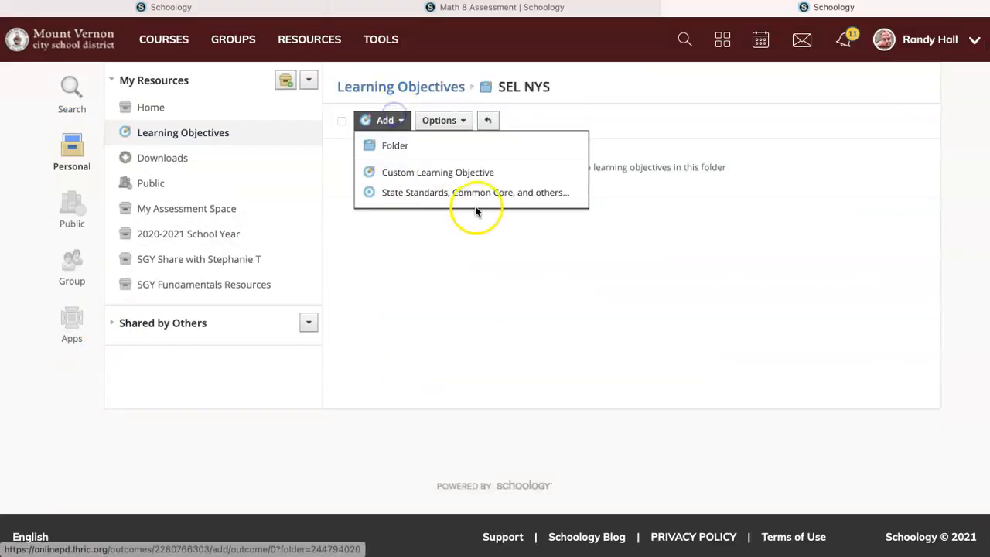
pyautogui.click(437, 193)
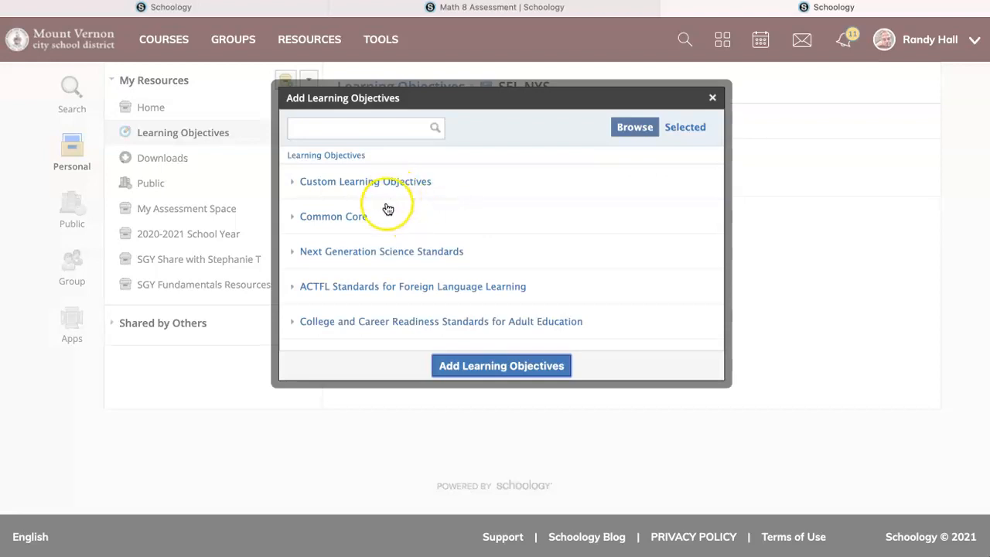
pyautogui.scroll(-2, 389, 209)
pyautogui.click(332, 334)
pyautogui.click(336, 184)
pyautogui.scroll(-3, 402, 237)
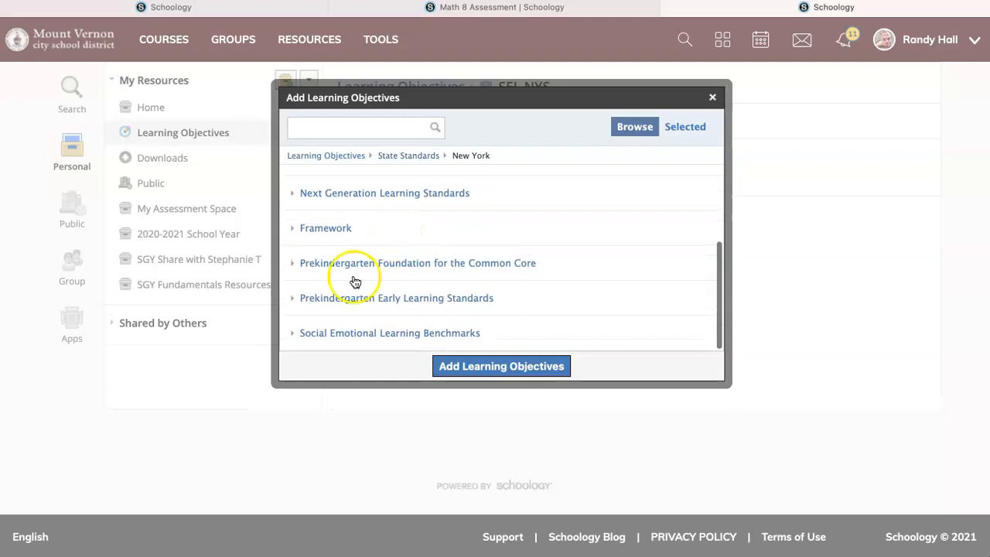
pyautogui.click(360, 337)
pyautogui.click(382, 186)
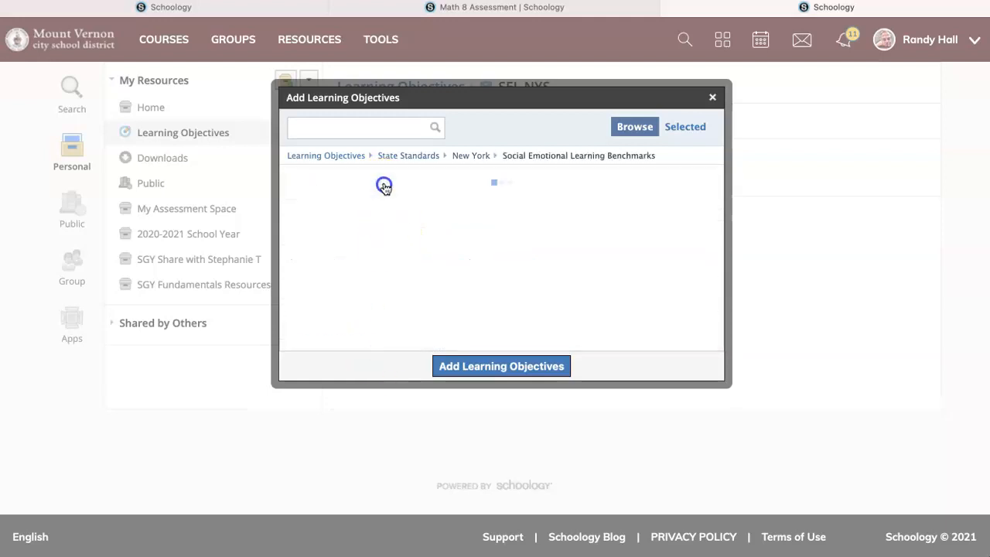
pyautogui.click(361, 262)
# Select middle school social emotional benchmarks from the groups under SDEV.6-8.1
pyautogui.click(397, 195)
pyautogui.click(418, 196)
pyautogui.click(421, 229)
pyautogui.click(424, 264)
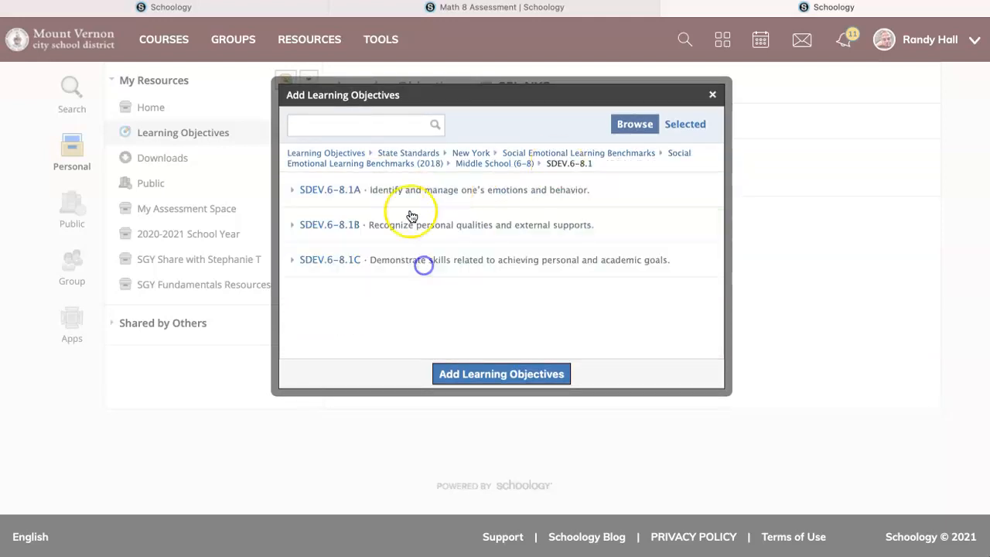
pyautogui.click(410, 190)
pyautogui.click(410, 225)
pyautogui.click(575, 163)
# Select middle school social emotional benchmarks from the groups under SDEV.6-8.2
pyautogui.click(495, 164)
pyautogui.click(435, 245)
pyautogui.click(570, 164)
pyautogui.click(467, 223)
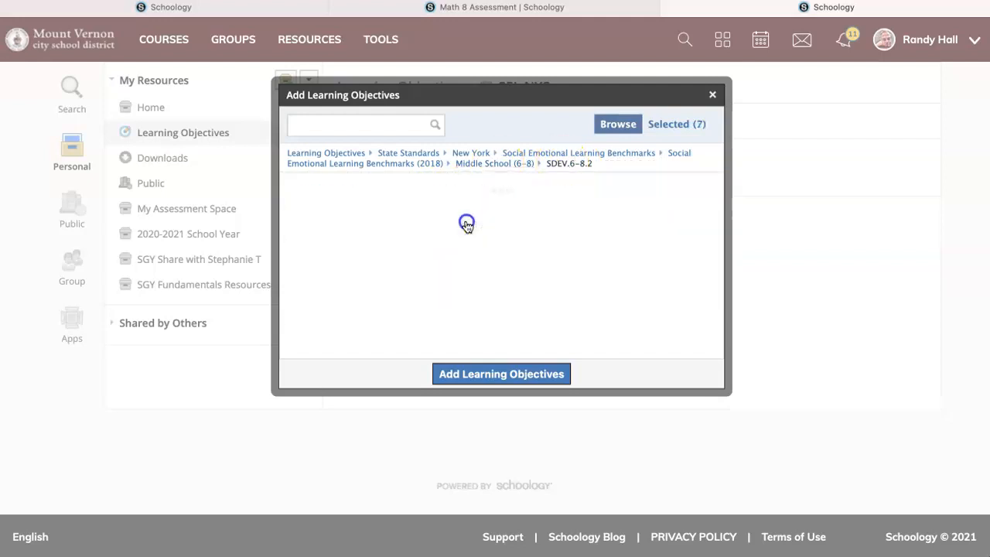
pyautogui.click(383, 262)
pyautogui.click(450, 190)
pyautogui.click(451, 227)
pyautogui.click(571, 163)
pyautogui.click(384, 294)
# Select benchmarks from the SDEV.6-8.3 groups and add all selected benchmarks to the SEL NYS folder
pyautogui.click(500, 164)
pyautogui.click(433, 285)
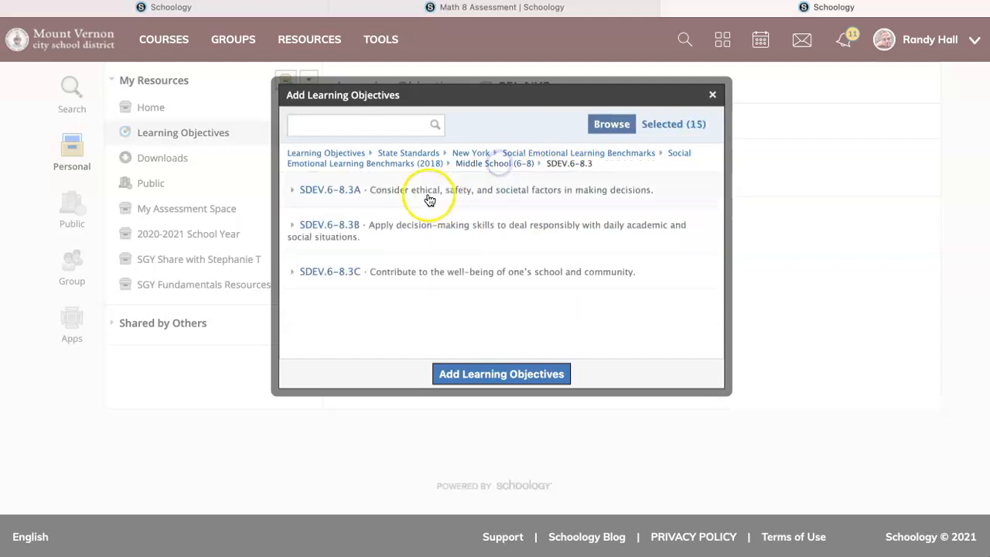
pyautogui.click(429, 192)
pyautogui.click(492, 190)
pyautogui.click(488, 238)
pyautogui.click(570, 163)
pyautogui.click(446, 191)
pyautogui.click(447, 230)
pyautogui.click(472, 164)
pyautogui.click(414, 292)
pyautogui.click(453, 198)
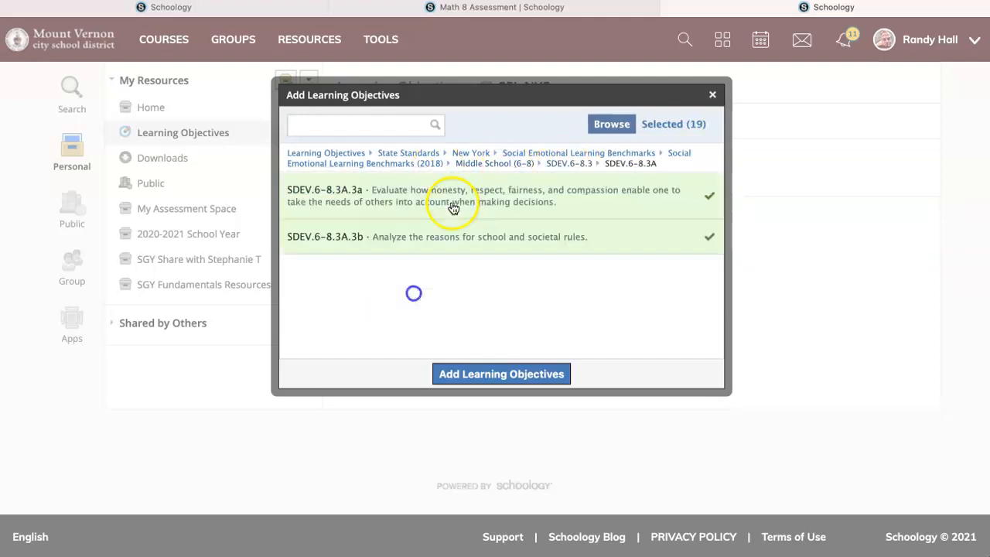
pyautogui.click(500, 373)
pyautogui.click(927, 75)
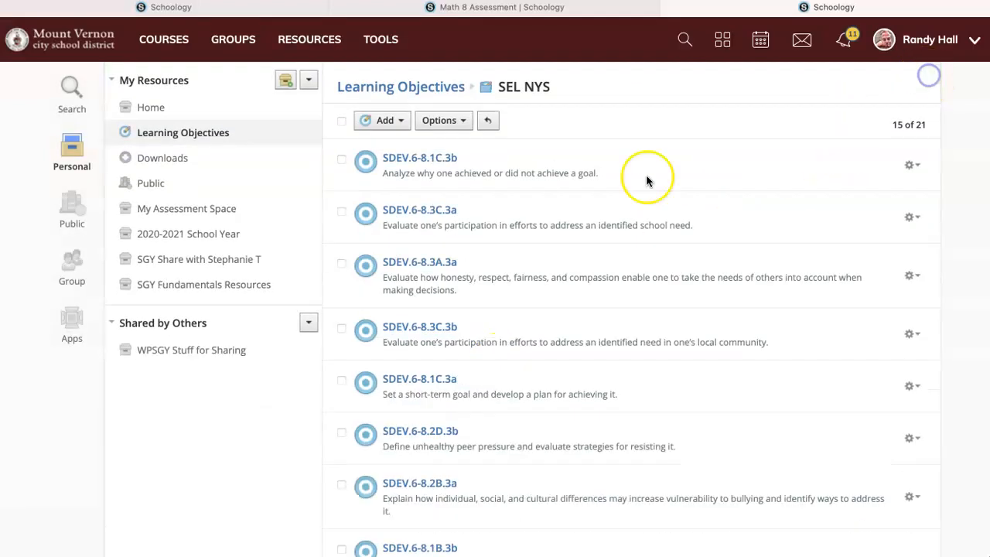
# Auto-arrange the benchmarks in the SEL NYS folder, save the new order and return to the Learning Objectives overview
pyautogui.click(449, 124)
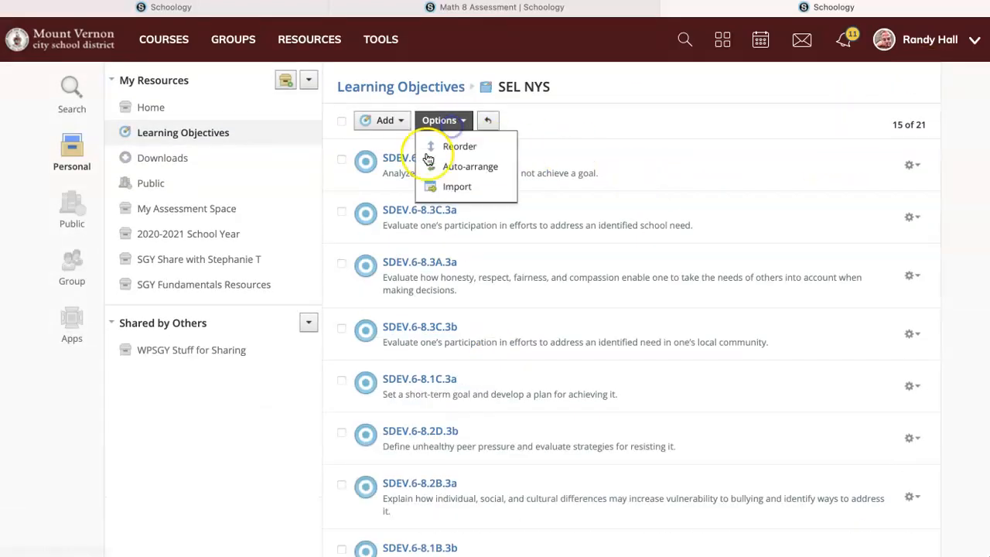
pyautogui.click(462, 172)
pyautogui.click(846, 124)
pyautogui.click(432, 87)
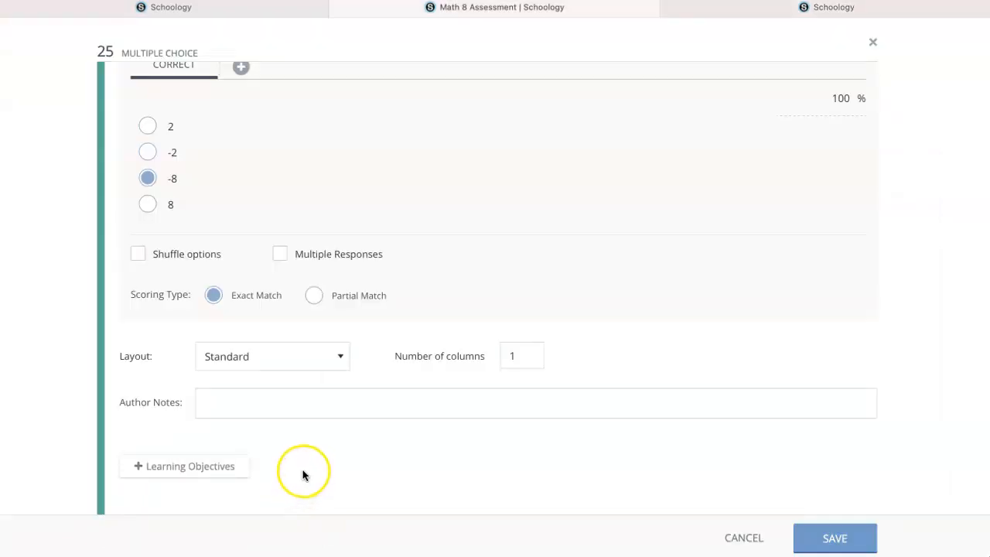
# Open the learning objective alignment for assessment question 25 and examine the standards in the personal MATH 8 NYS folder
pyautogui.click(213, 468)
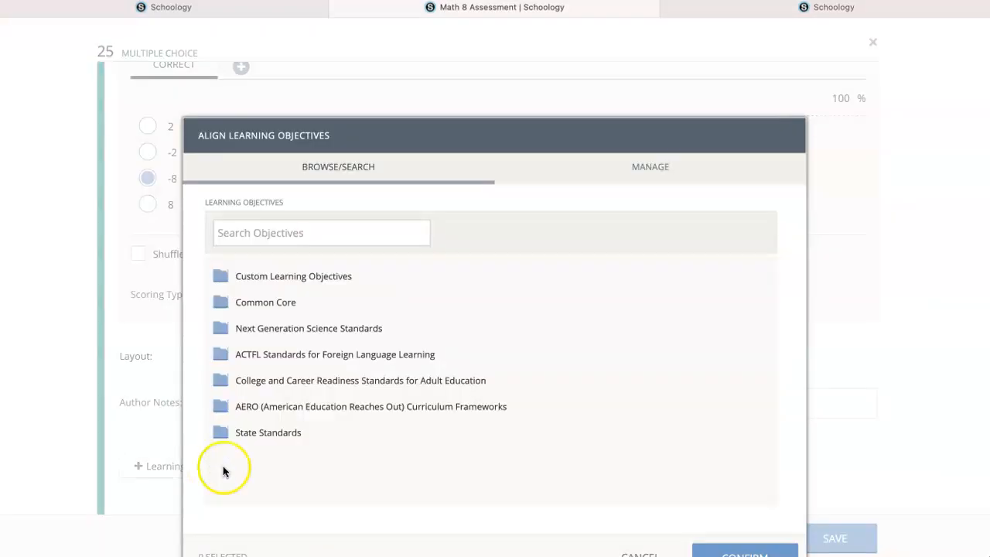
pyautogui.click(301, 279)
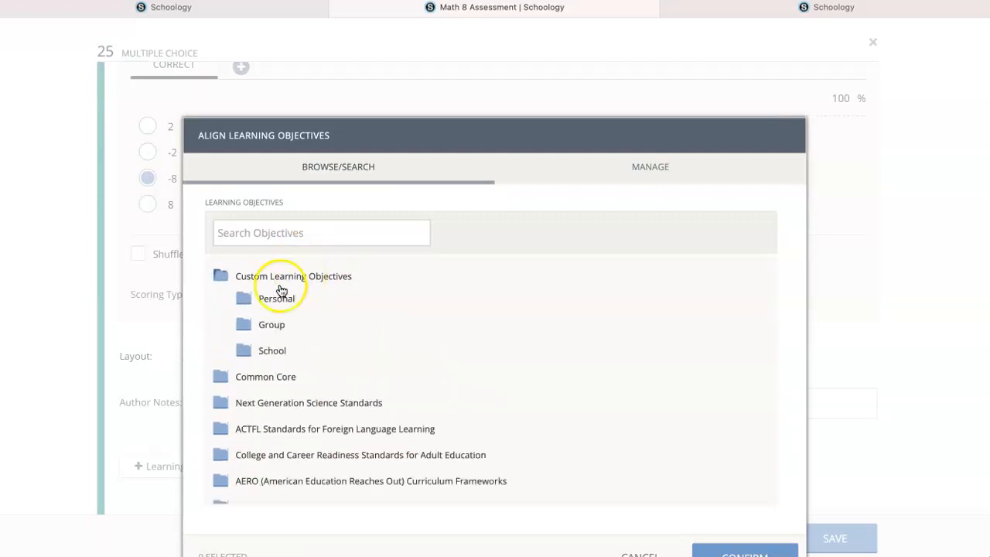
pyautogui.click(269, 301)
pyautogui.click(311, 327)
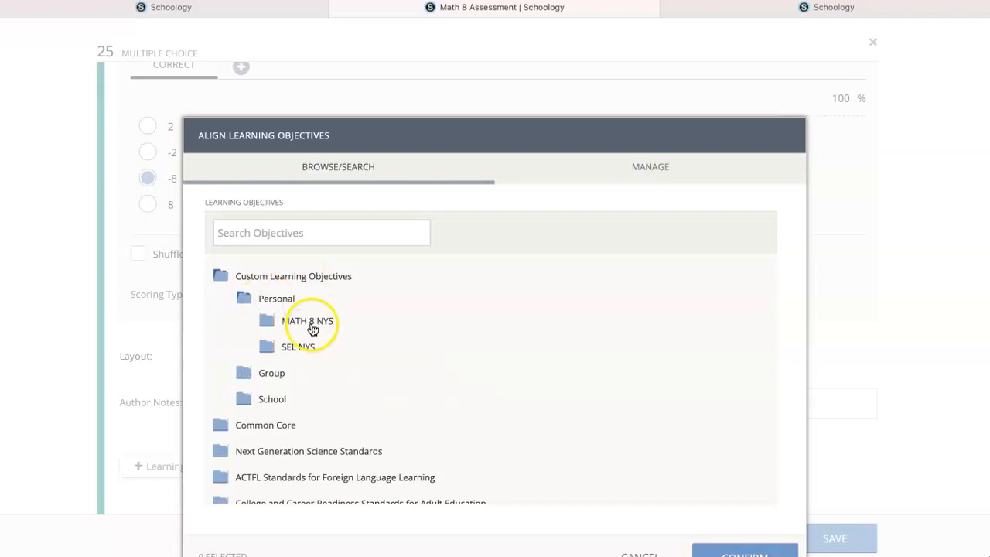
pyautogui.scroll(-5, 341, 352)
pyautogui.scroll(5, 343, 349)
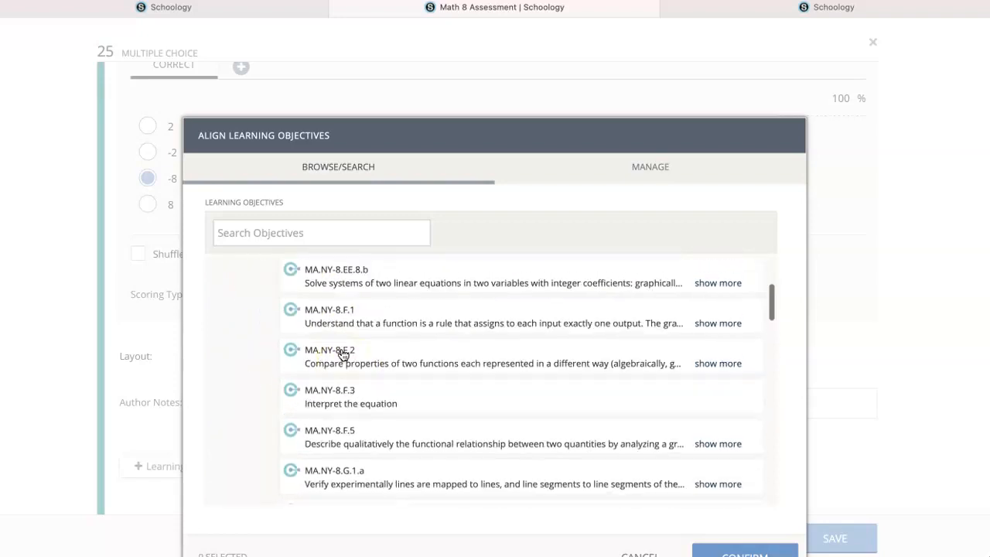
# Collapse the MATH 8 NYS folder and examine the benchmarks in the personal SEL NYS folder
pyautogui.click(288, 323)
pyautogui.click(293, 347)
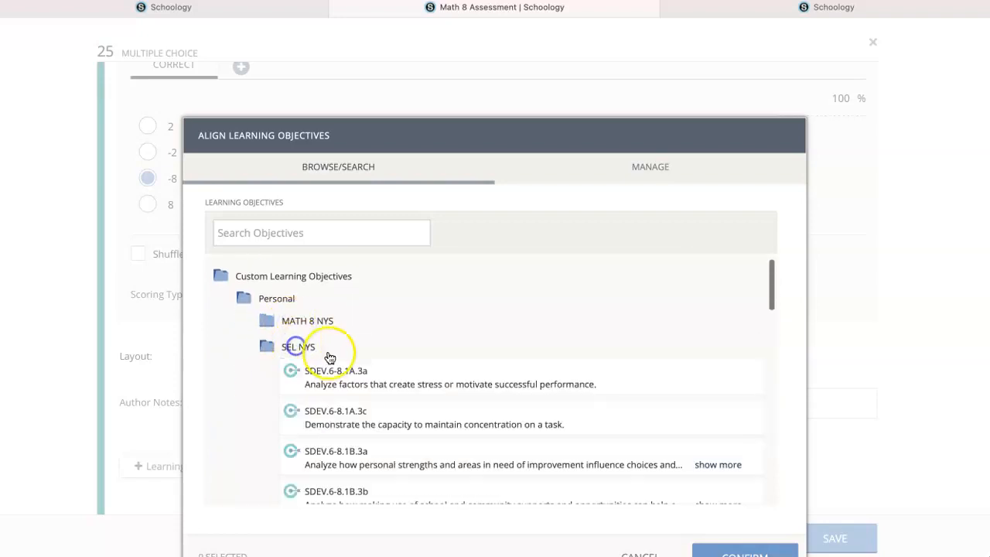
pyautogui.scroll(-3, 331, 360)
pyautogui.scroll(-8, 331, 360)
pyautogui.scroll(10, 335, 354)
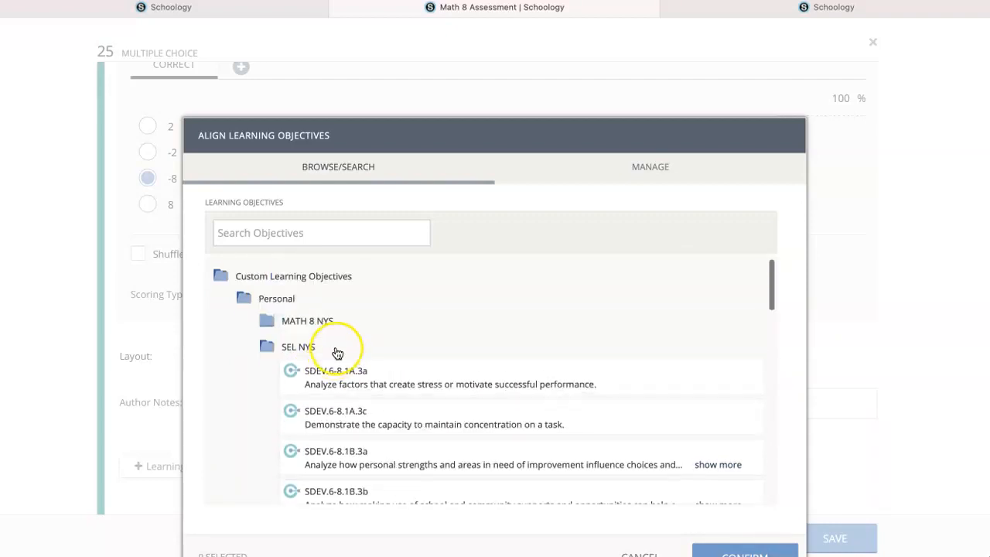
pyautogui.click(294, 347)
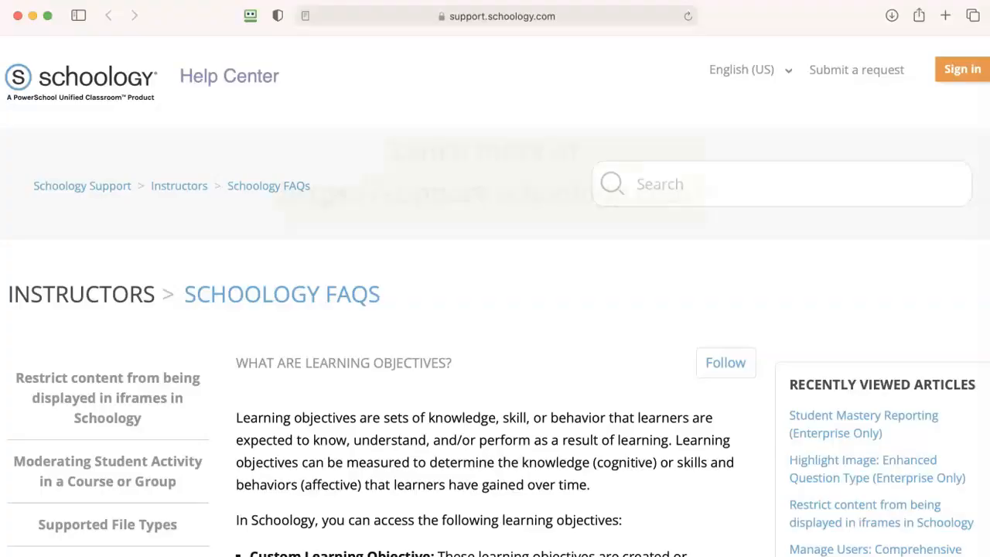
# Read the Schoology Help Center article on learning objectives down to the section on creating and organizing personal ones
pyautogui.scroll(-10, 362, 386)
pyautogui.scroll(-5, 361, 385)
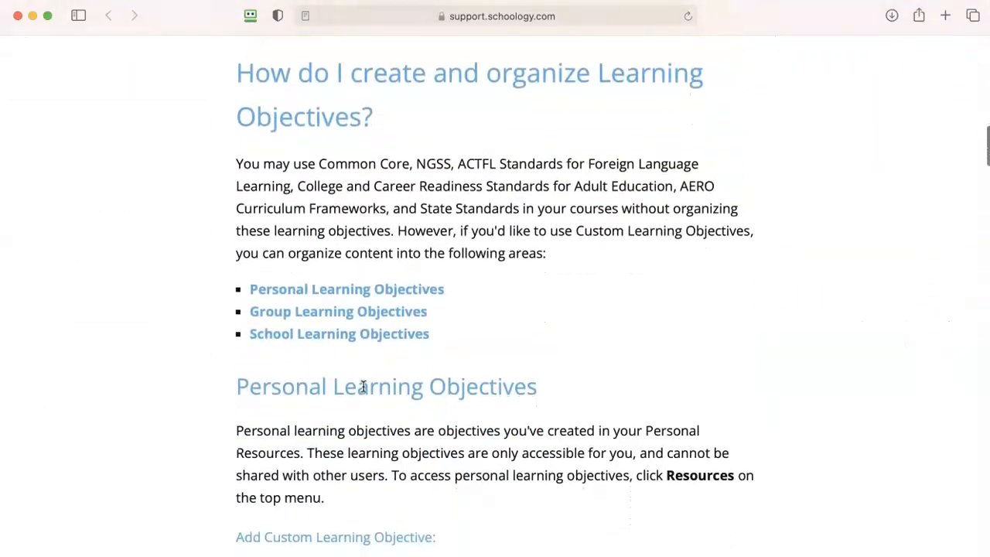
pyautogui.scroll(-1, 364, 386)
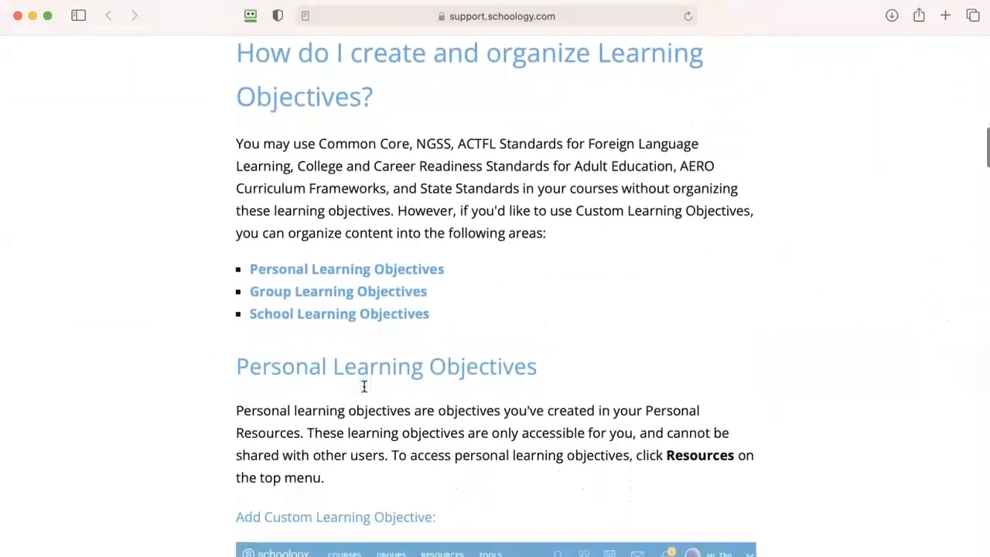